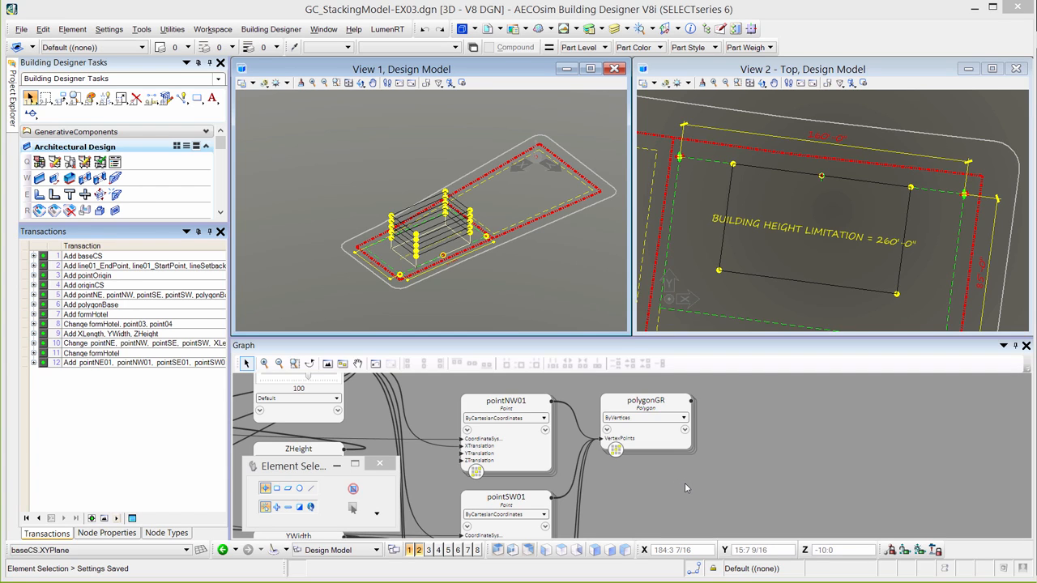
- Clear the ZTranslation values of the pointNW01 node and open that property in the full script editor
left_click(522, 463)
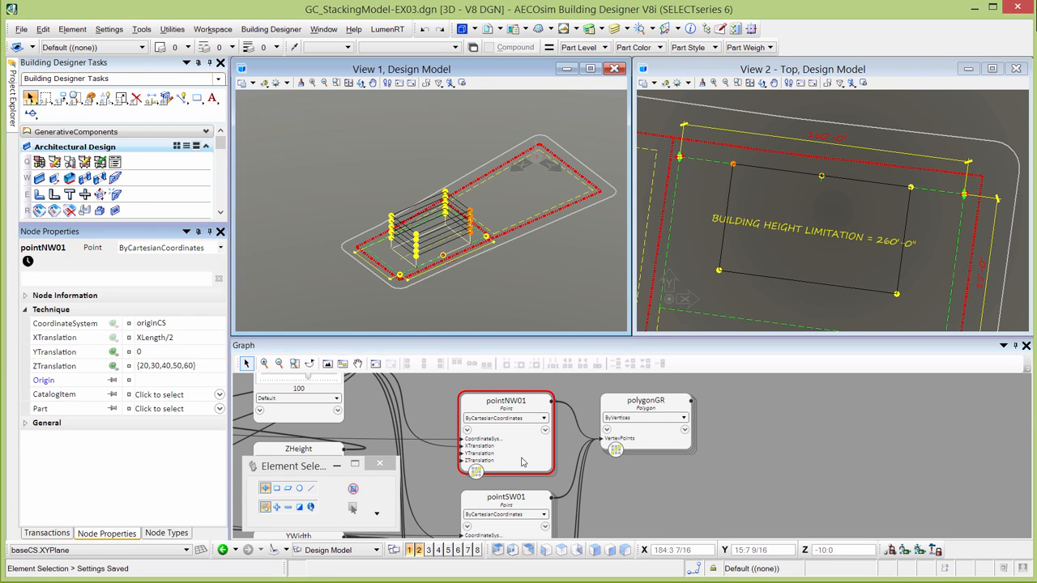
left_click(202, 365)
left_click_drag(196, 365, 137, 370)
key("BackSpace")
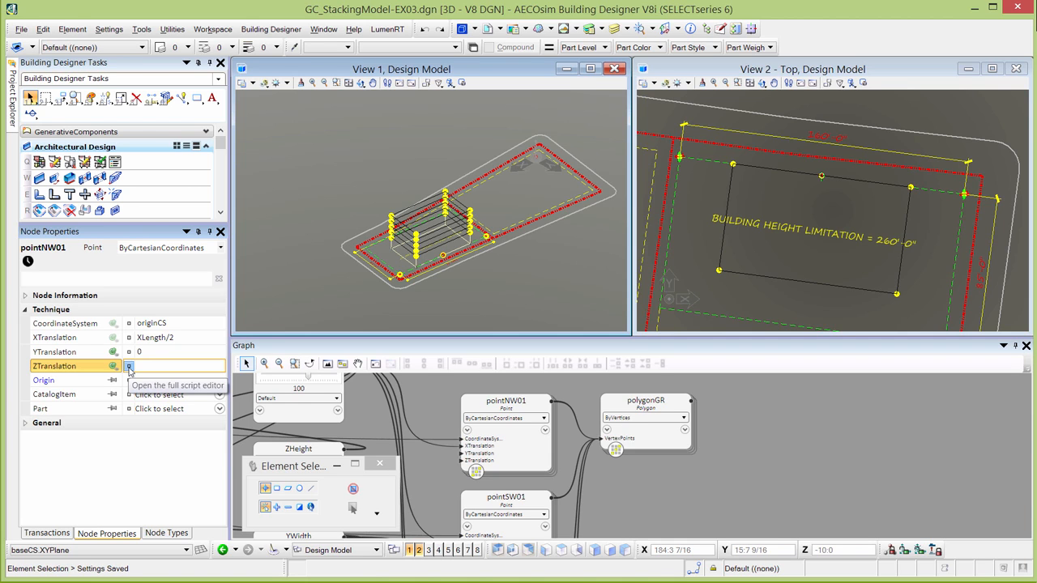
left_click(128, 367)
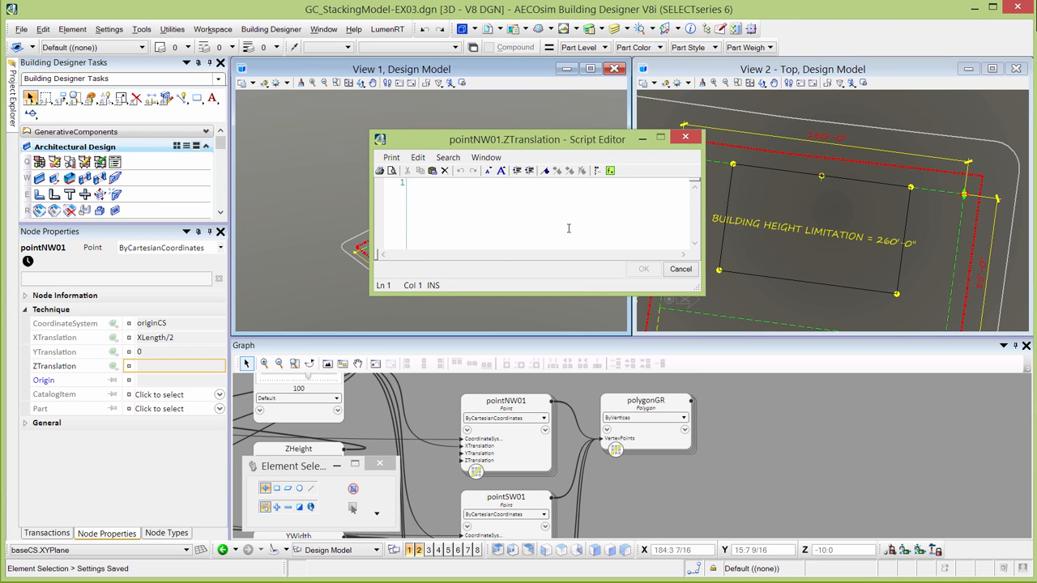
- Find the Series function in the Expression Builder and insert it into the ZTranslation script
left_click(611, 171)
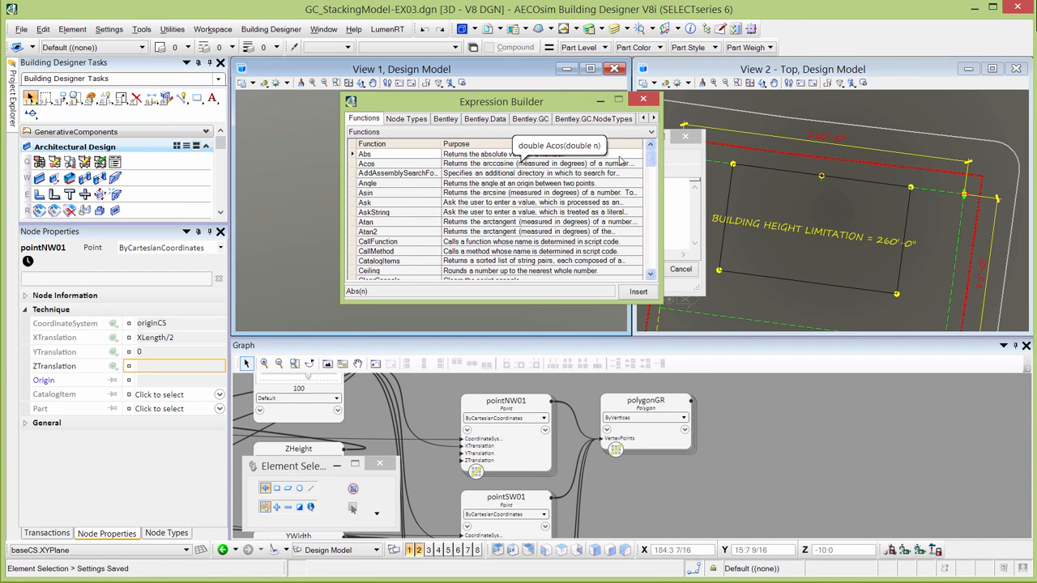
left_click_drag(652, 160, 652, 173)
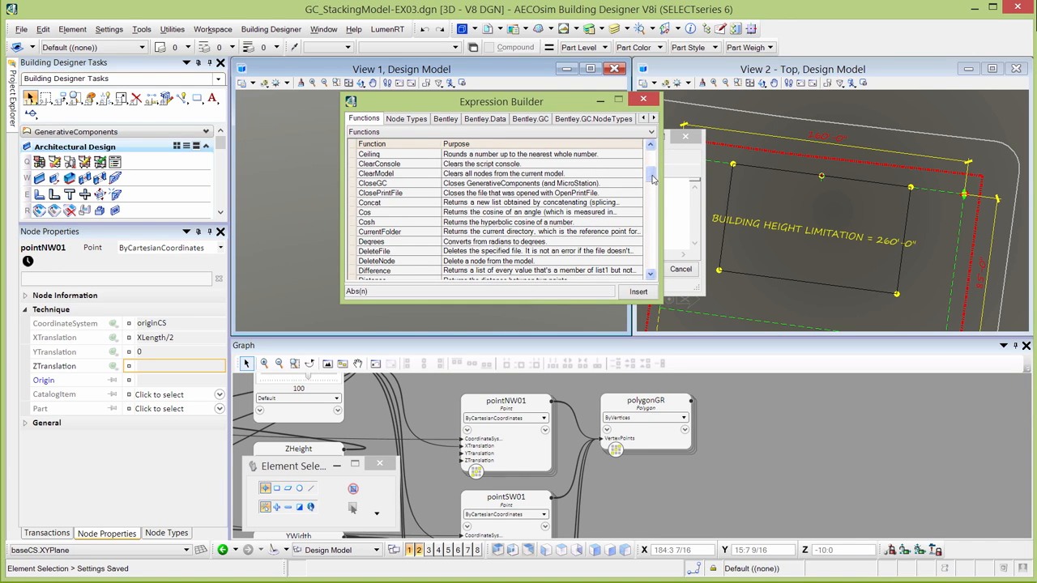
left_click_drag(653, 180, 657, 247)
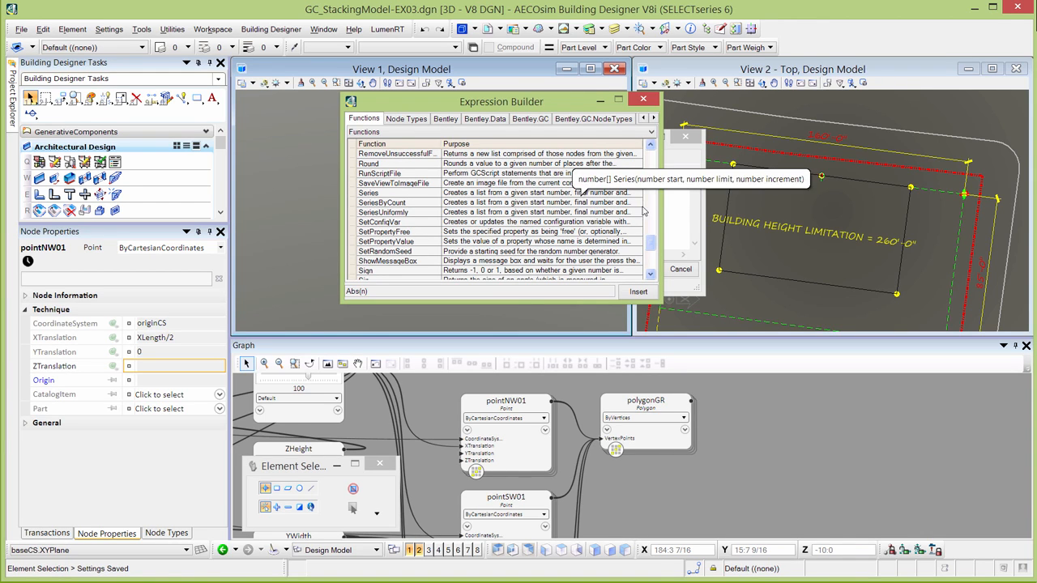
left_click_drag(662, 210, 711, 212)
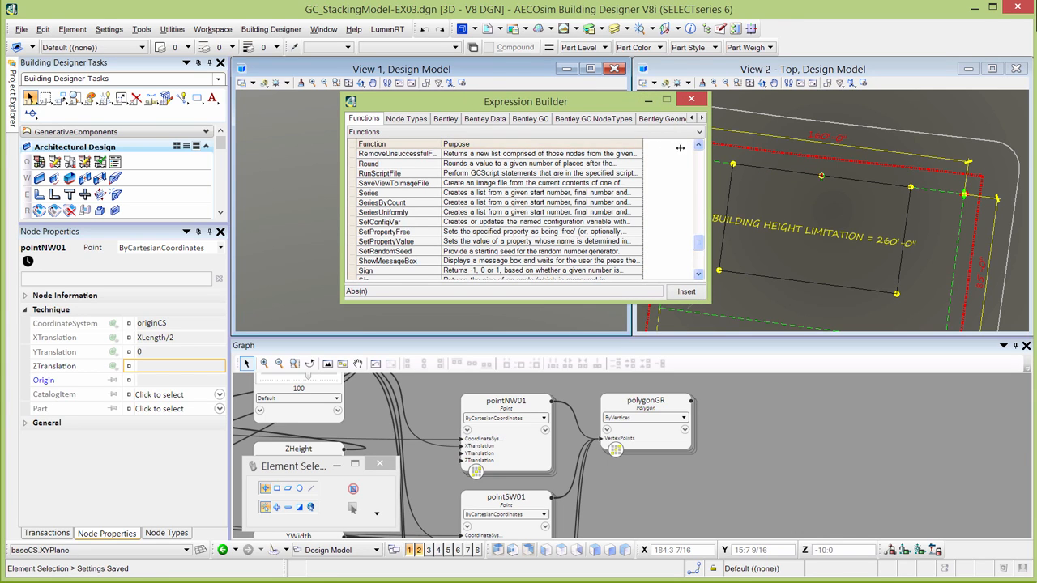
left_click_drag(643, 143, 693, 153)
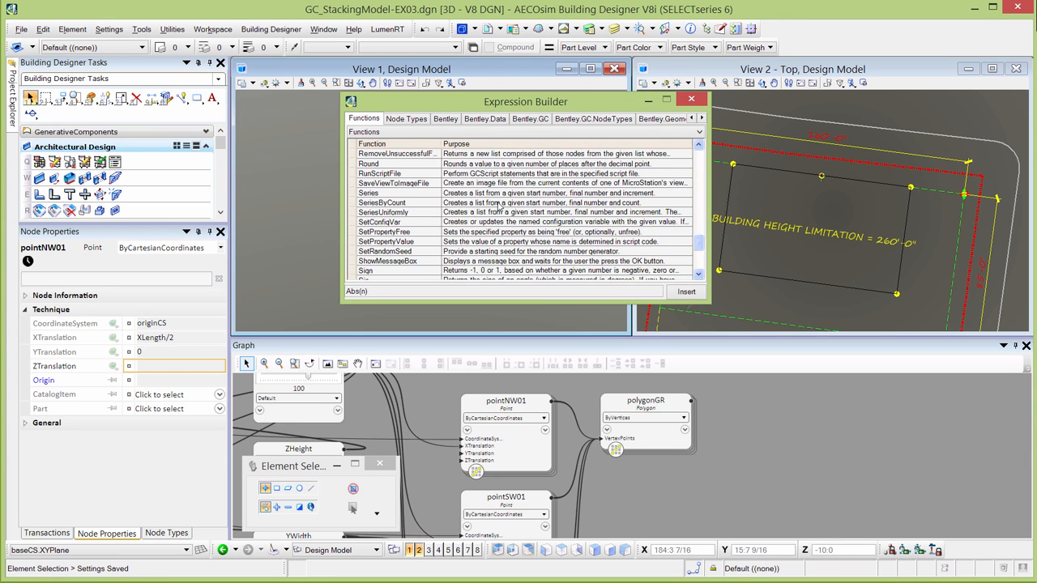
left_click(379, 199)
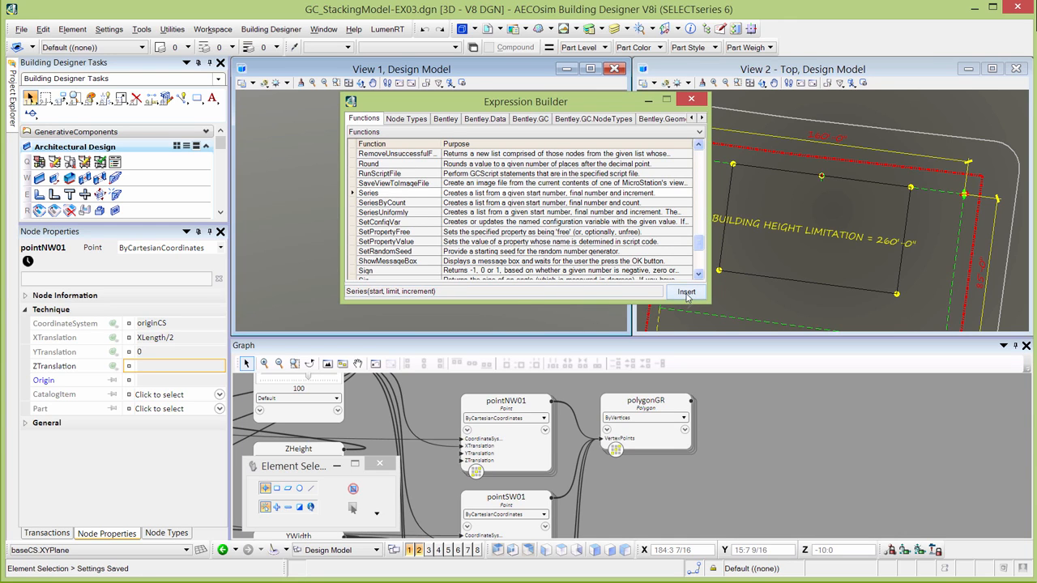
left_click(686, 293)
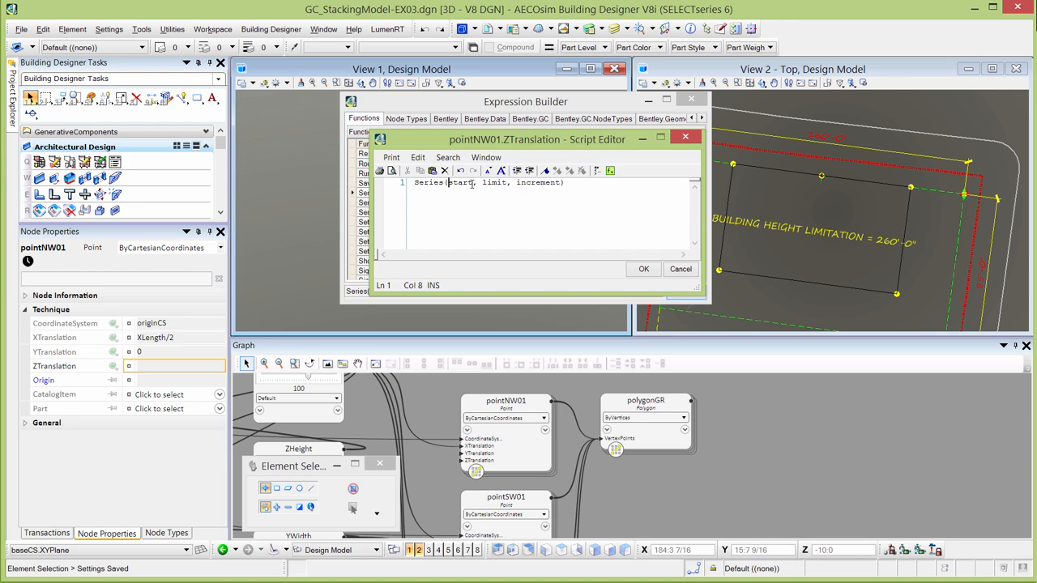
- Set the Series arguments to start 20, limit 60 and increment 10, and apply the expression to pointNW01's ZTranslation
left_click_drag(473, 185, 449, 185)
type("20")
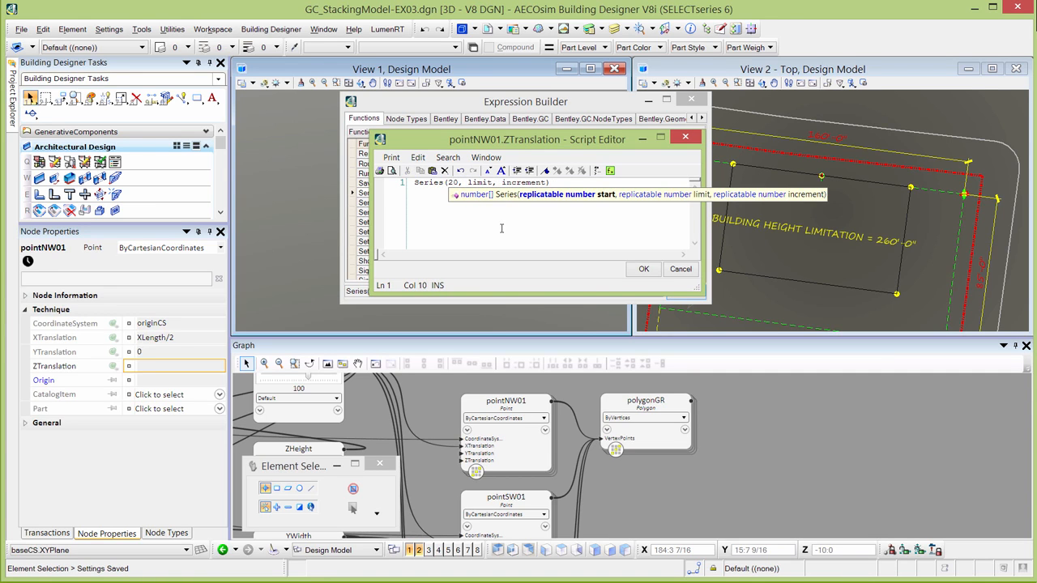
left_click(501, 183)
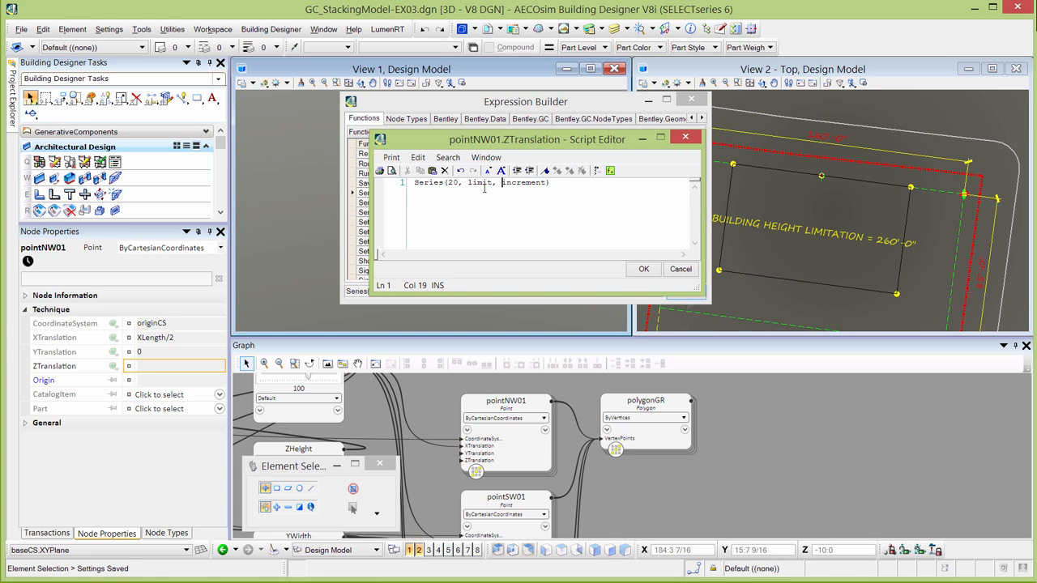
left_click_drag(492, 183, 467, 183)
type("60")
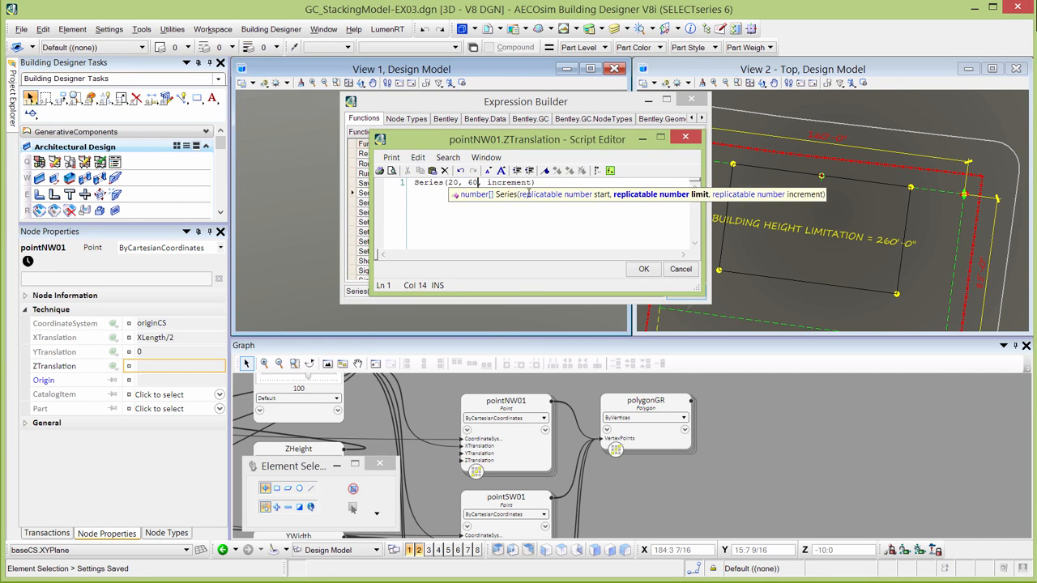
left_click_drag(533, 183, 489, 191)
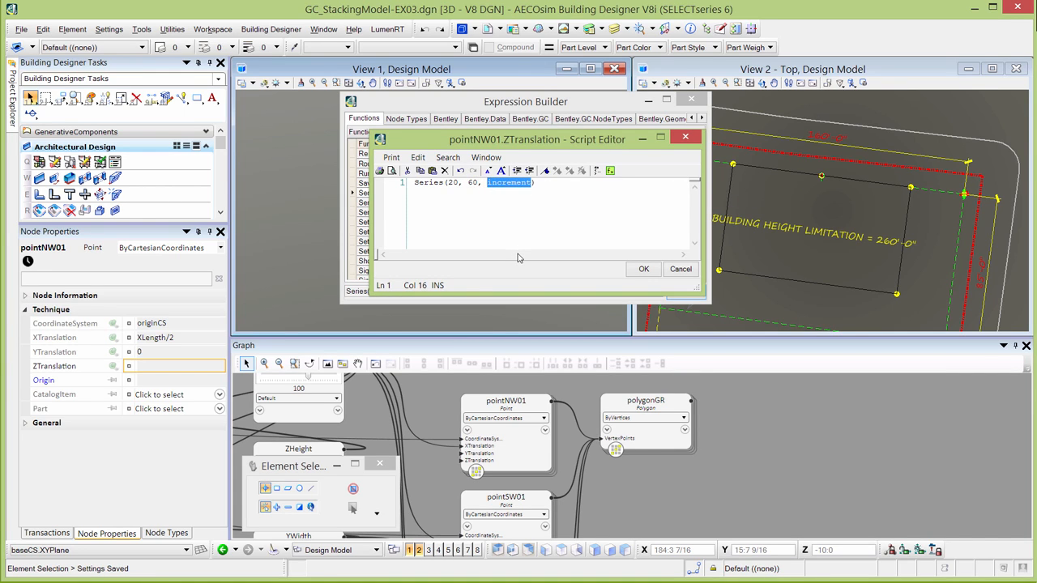
type("10")
key("End")
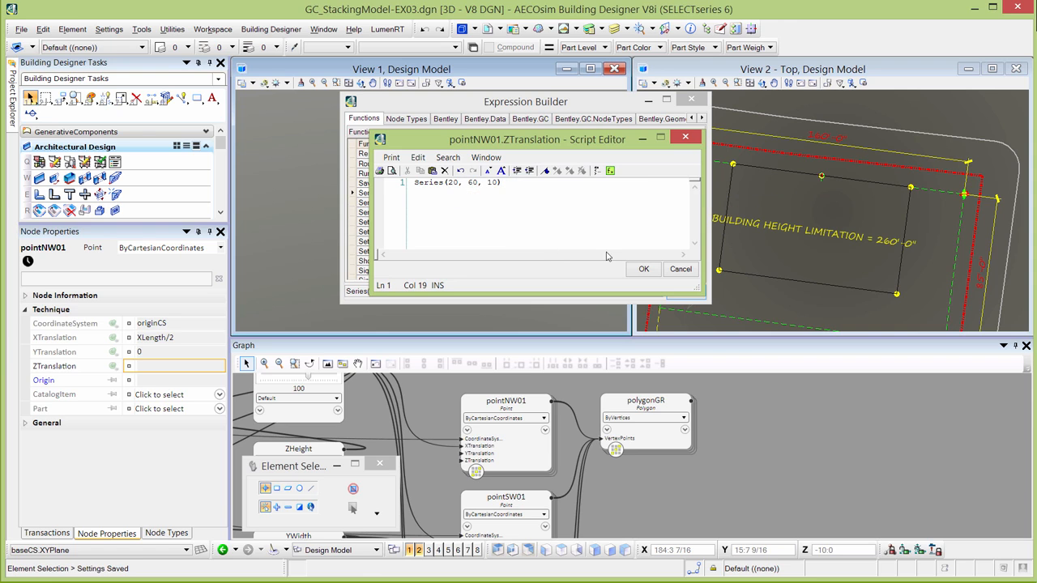
left_click(643, 269)
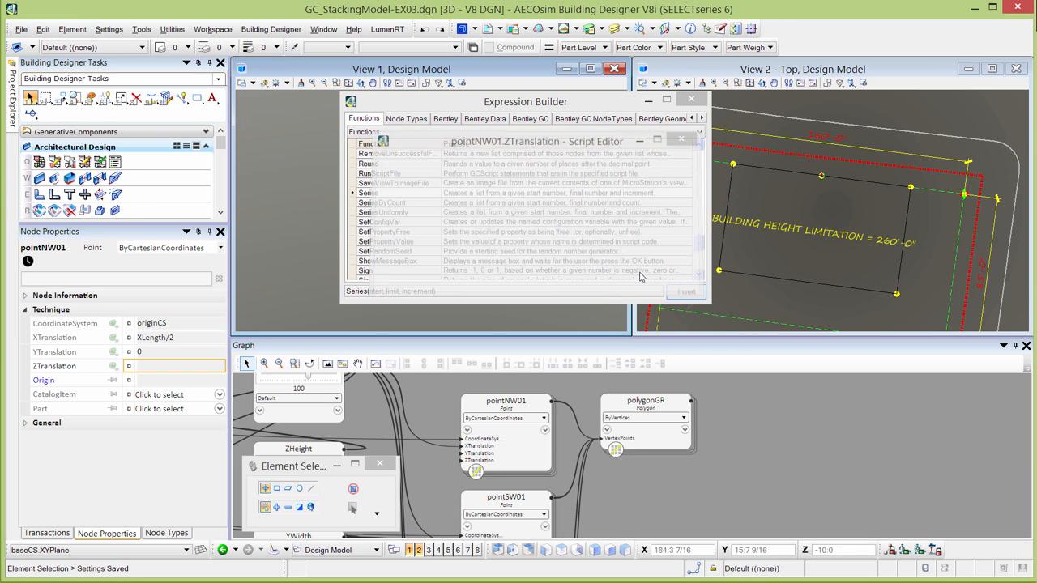
left_click(693, 99)
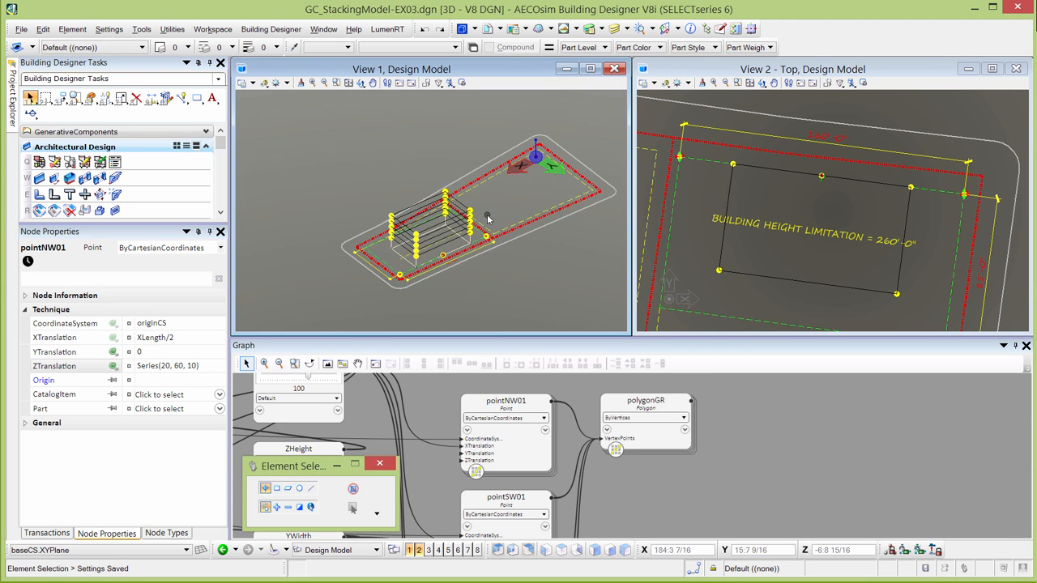
left_click(183, 380)
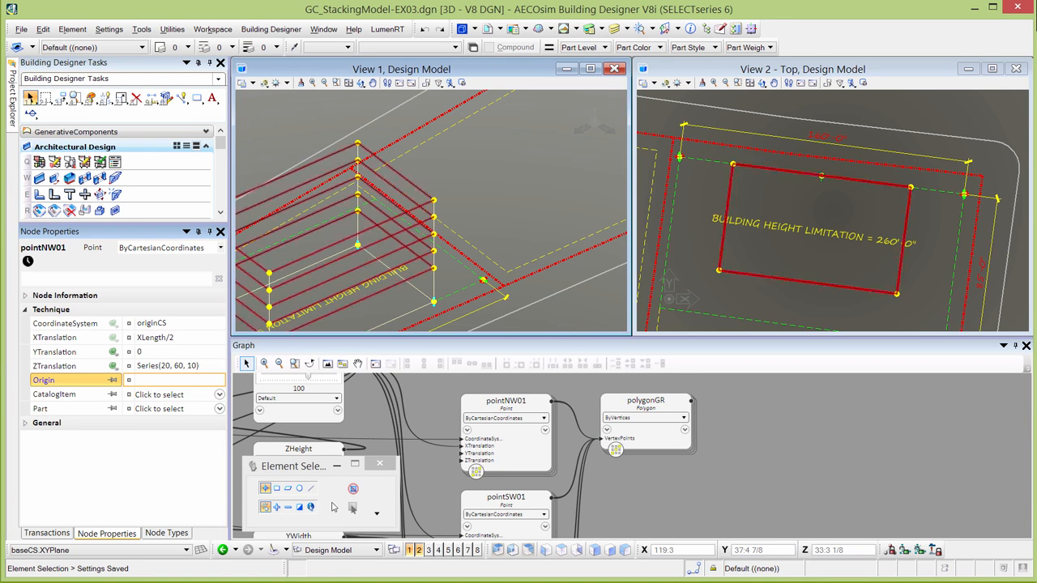
- Add a Slider node to the graph beside polygonGR and name it ZLobbyHeight
left_click(164, 533)
left_click_drag(225, 333, 212, 490)
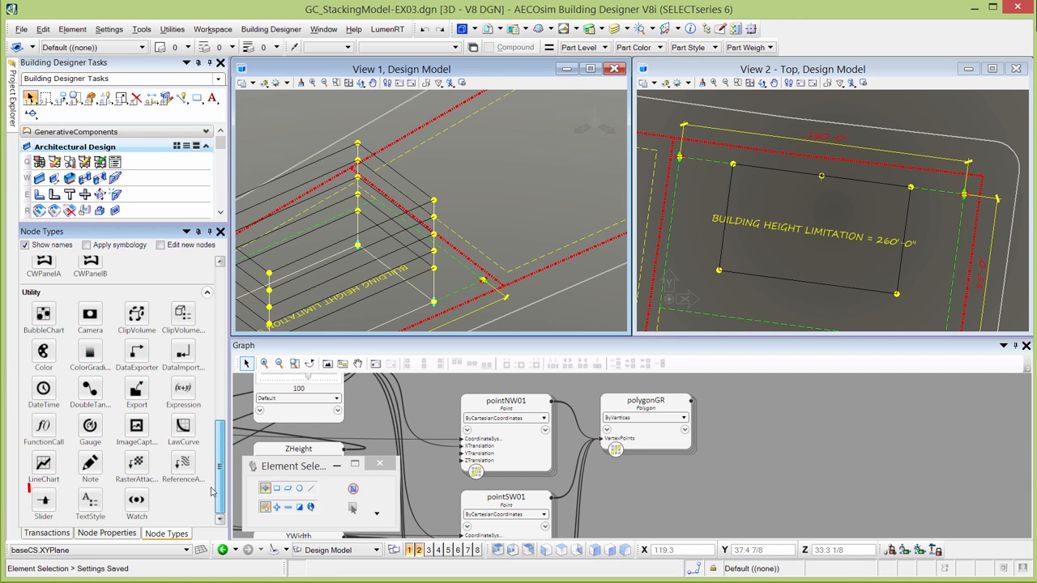
left_click(43, 500)
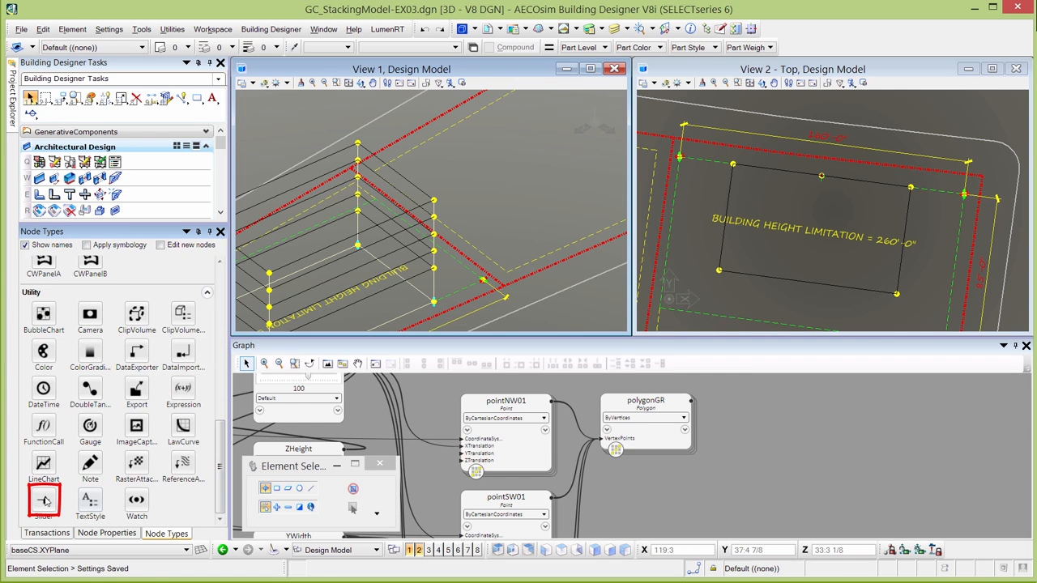
left_click(814, 432)
double_click(773, 401)
type("Z")
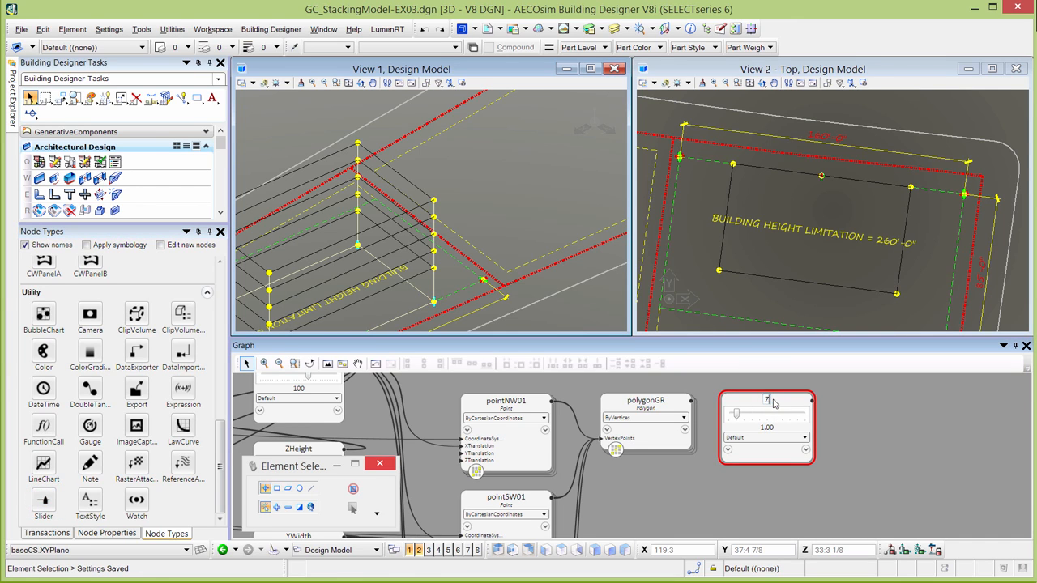
type("Lobby")
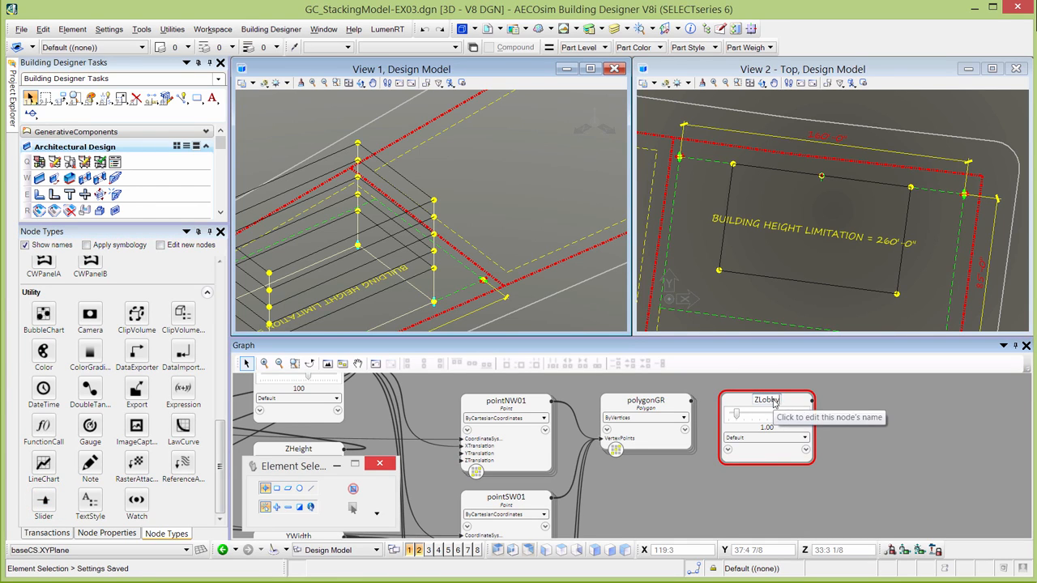
type("Height")
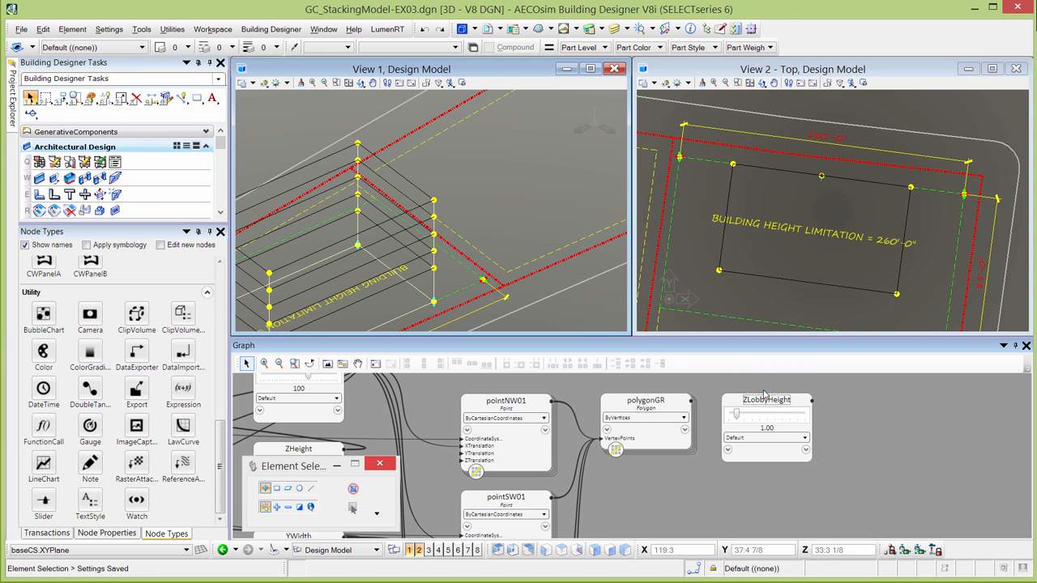
- Set the ZLobbyHeight slider's minimum to 9, maximum to 25 and value to 20
left_click(769, 458)
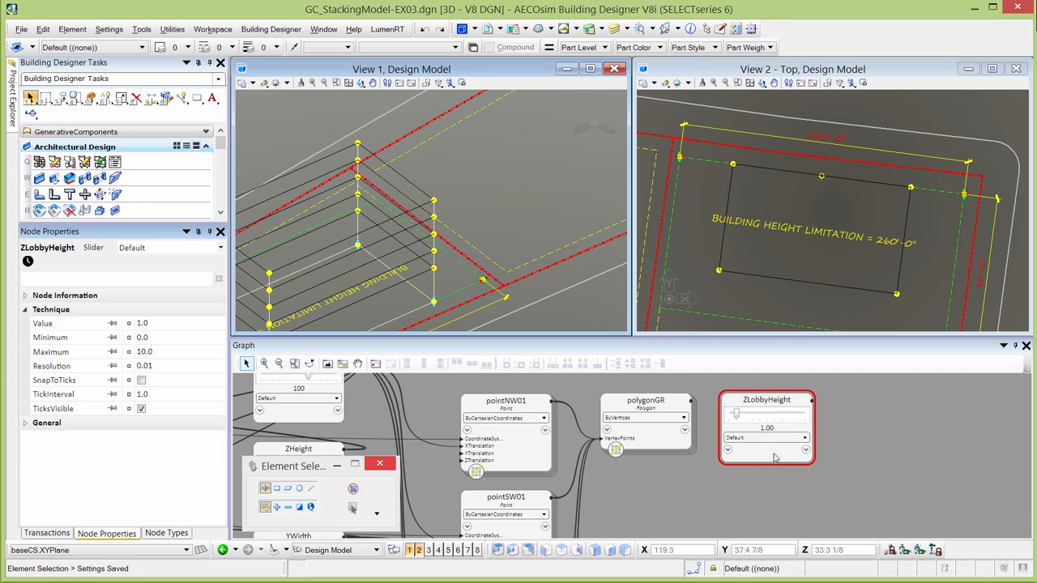
left_click(133, 338)
type("9")
left_click(154, 352)
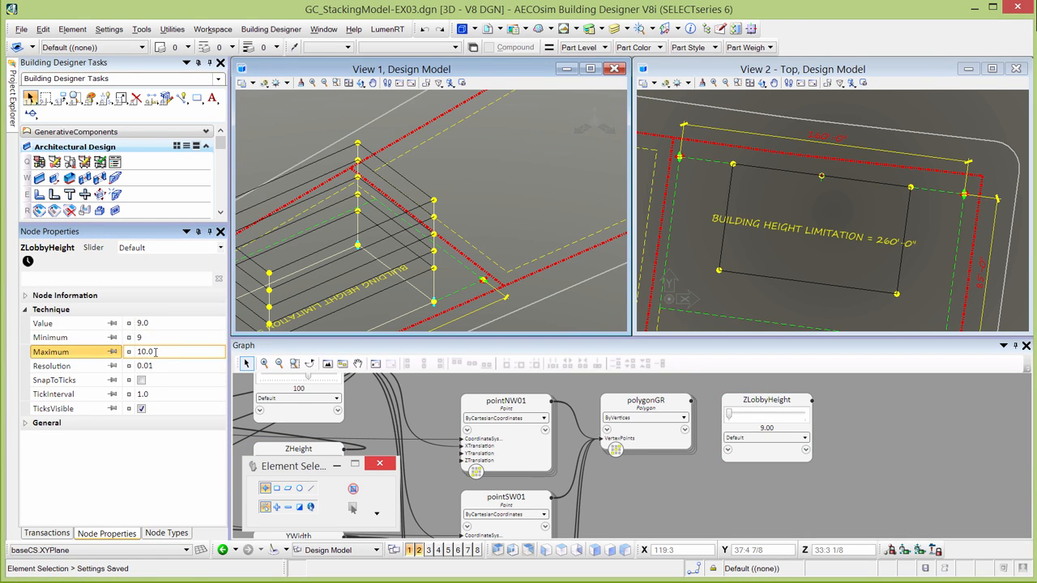
double_click(139, 352)
type("18")
key("Tab")
left_click(150, 322)
double_click(143, 323)
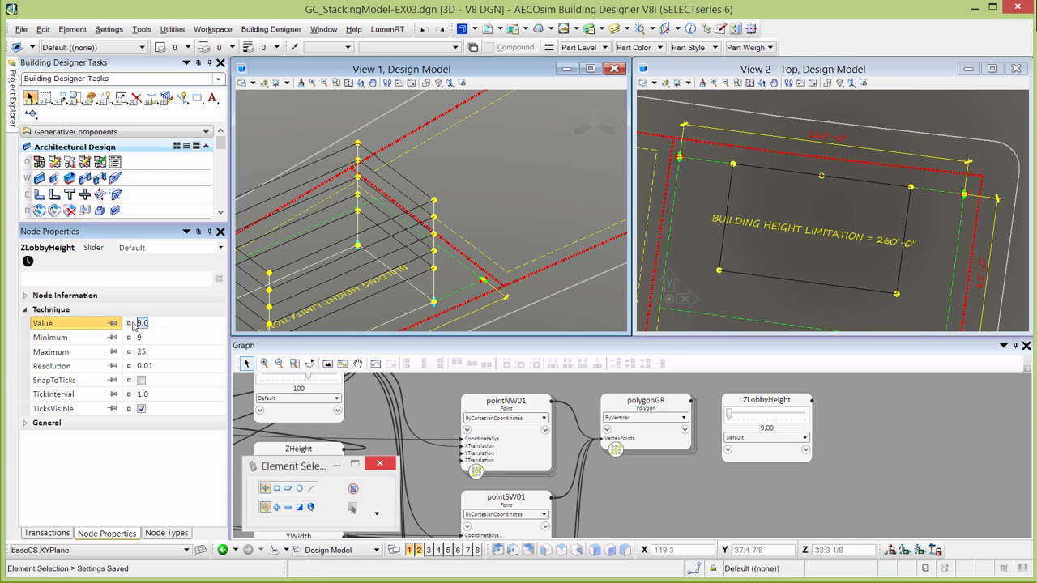
type("20")
key("Tab")
- Set the ZLobbyHeight slider's resolution to 1 and enable SnapToTicks
left_click(161, 366)
double_click(138, 365)
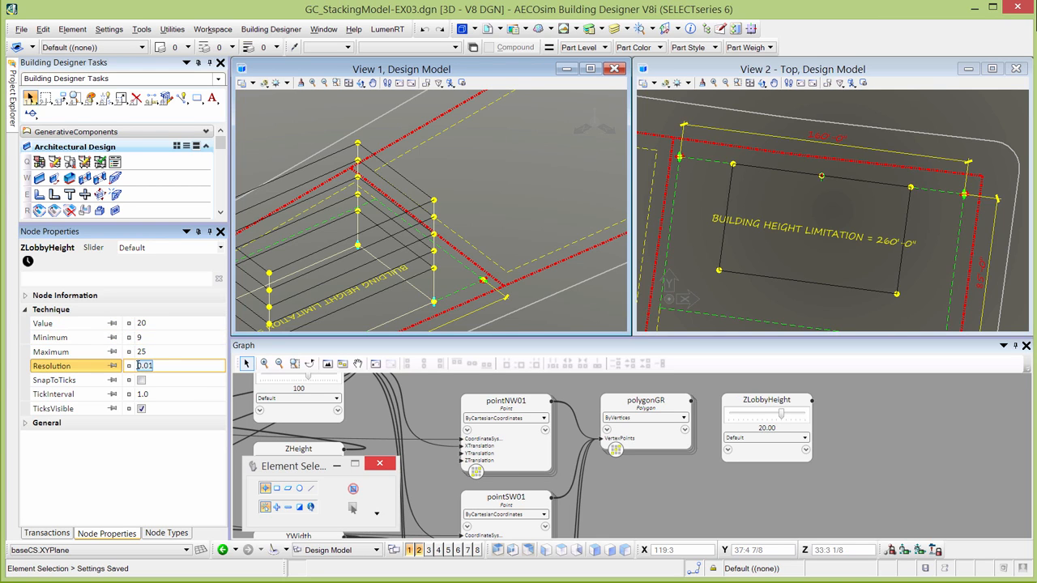
key("BackSpace")
type("1")
left_click(142, 380)
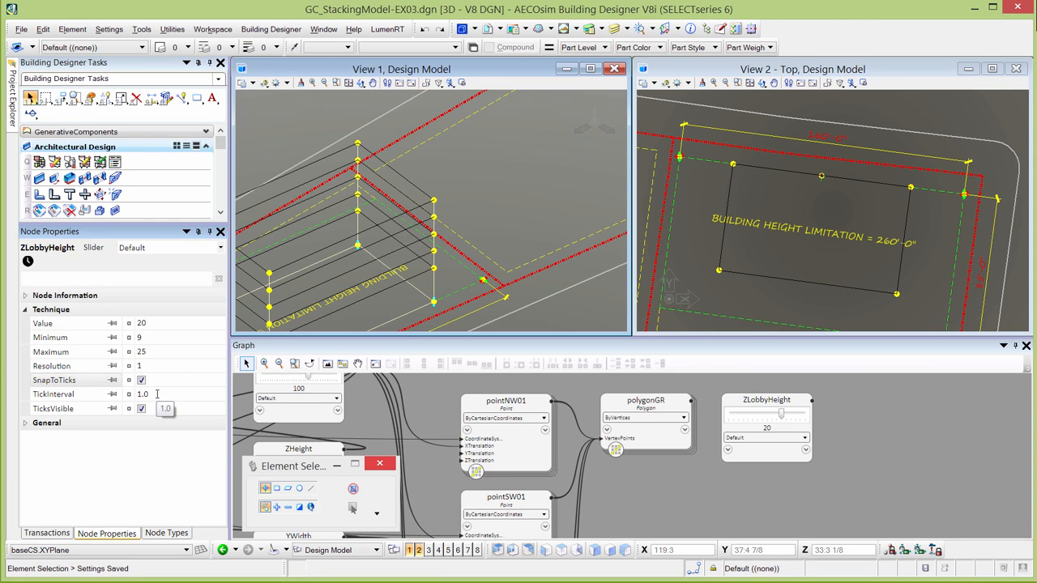
- Copy the ZLobbyHeight slider node and paste the duplicate below it in the graph
right_click(767, 448)
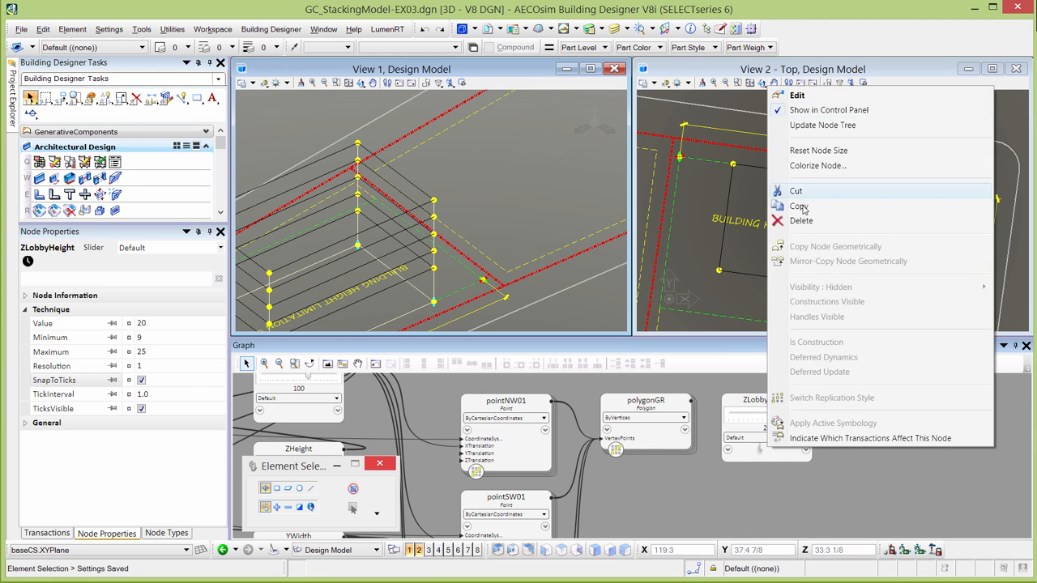
left_click(799, 206)
right_click(753, 494)
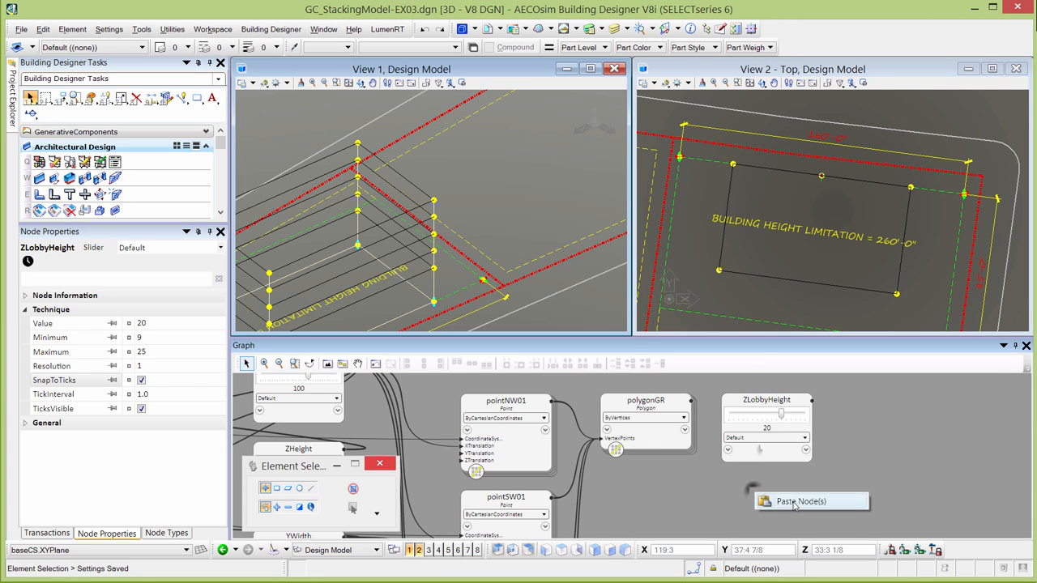
left_click(797, 502)
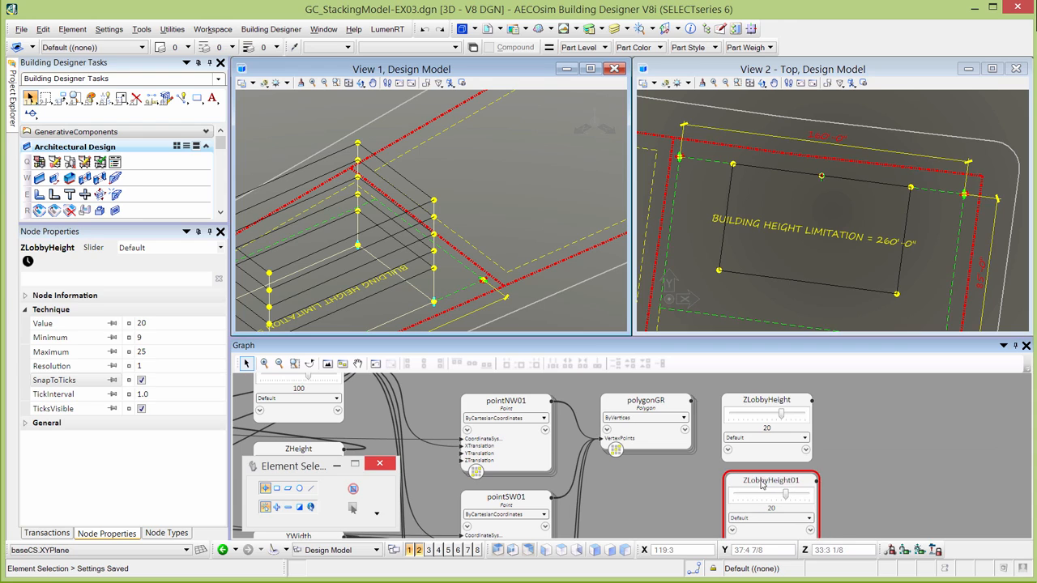
- Rename the pasted slider node as ZGRHeight
double_click(769, 482)
left_click(770, 481)
left_click_drag(769, 481, 748, 477)
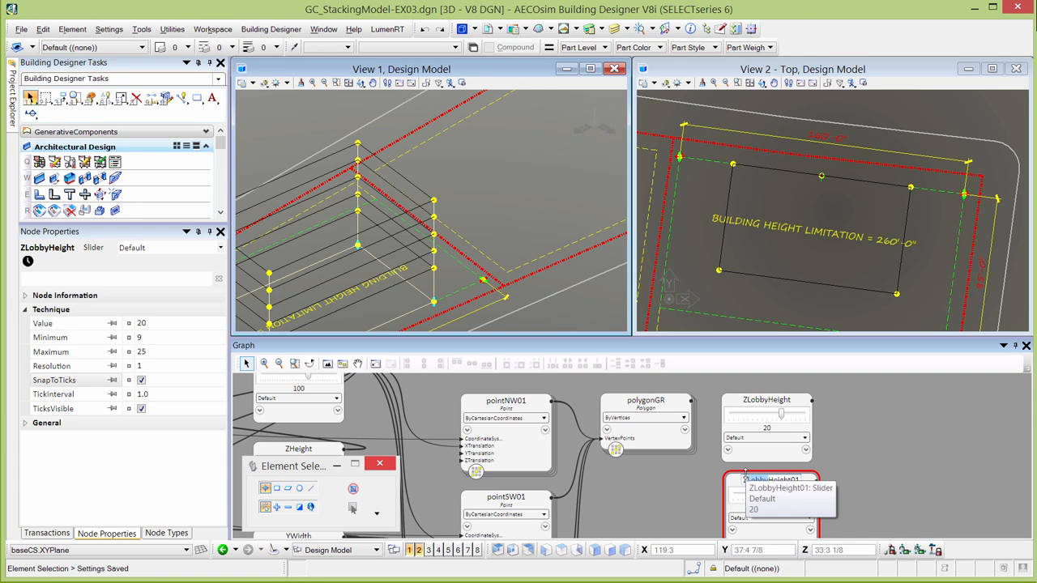
type("GR")
left_click(792, 479)
key("BackSpace")
key("BackSpace")
key("Return")
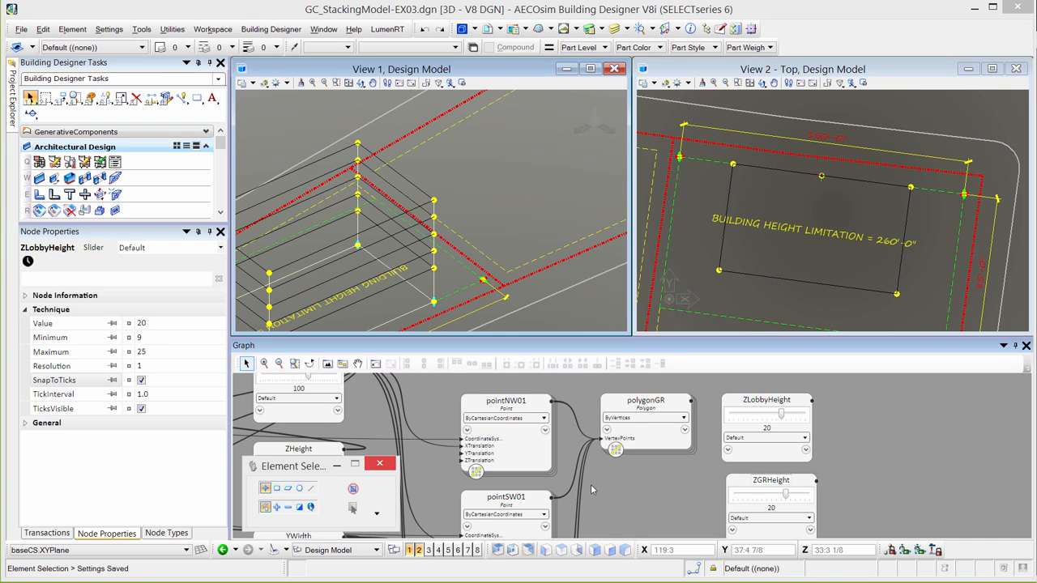
- Replace the start value in pointNW01's ZTranslation Series expression with the ZLobbyHeight variable
left_click(529, 462)
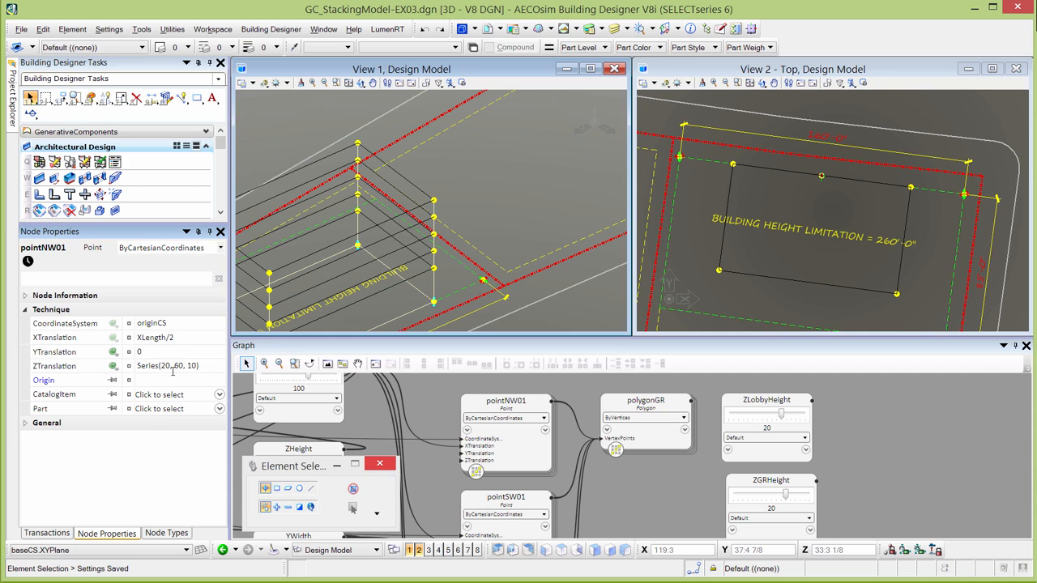
left_click(128, 367)
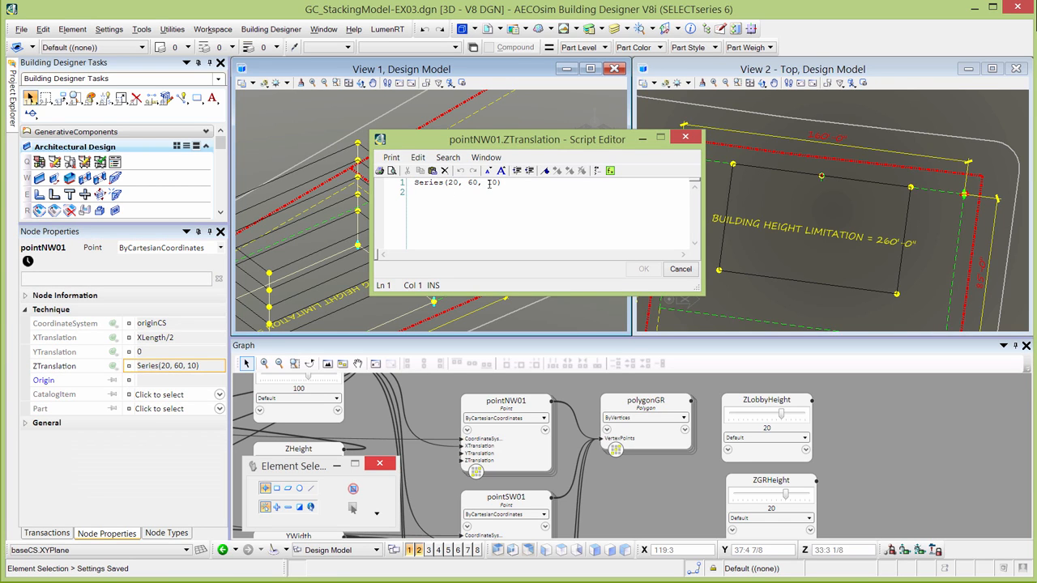
left_click_drag(458, 184, 448, 183)
type("ZL")
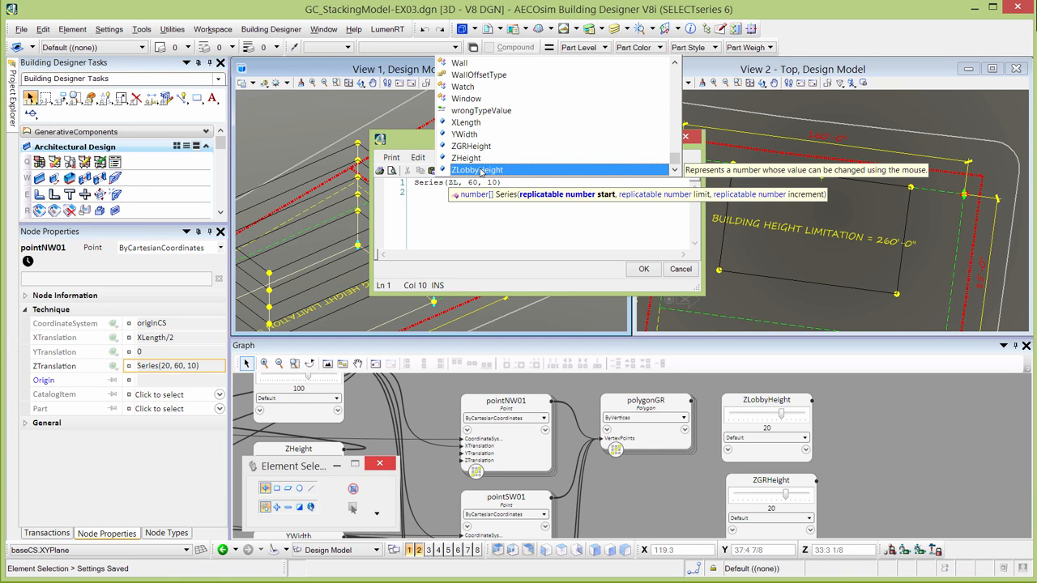
double_click(479, 170)
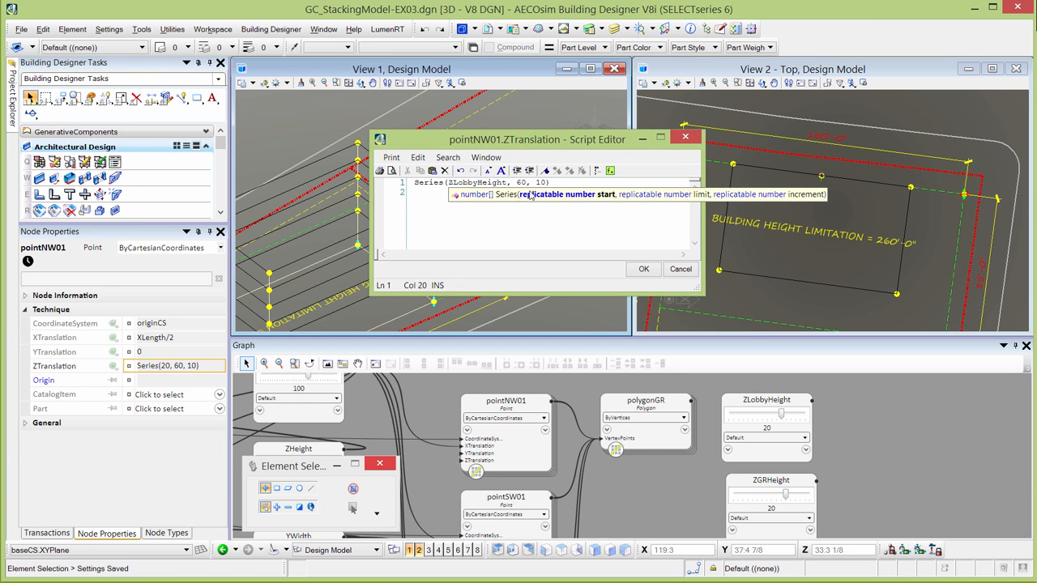
- Set the limit to ZHeight and the increment to ZGRHeight in pointNW01's ZTranslation Series expression, and apply the script
double_click(520, 182)
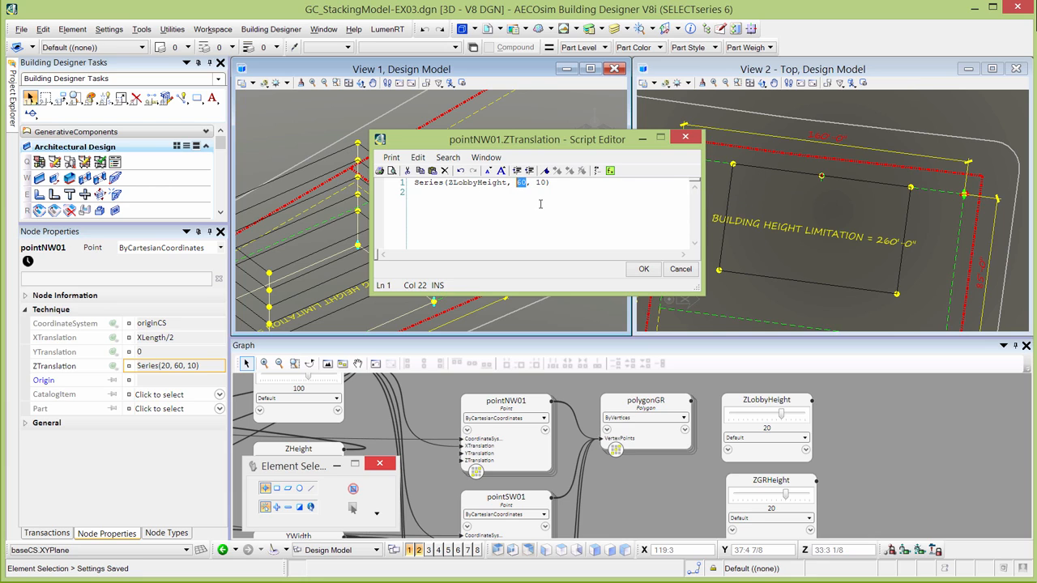
type("Zh")
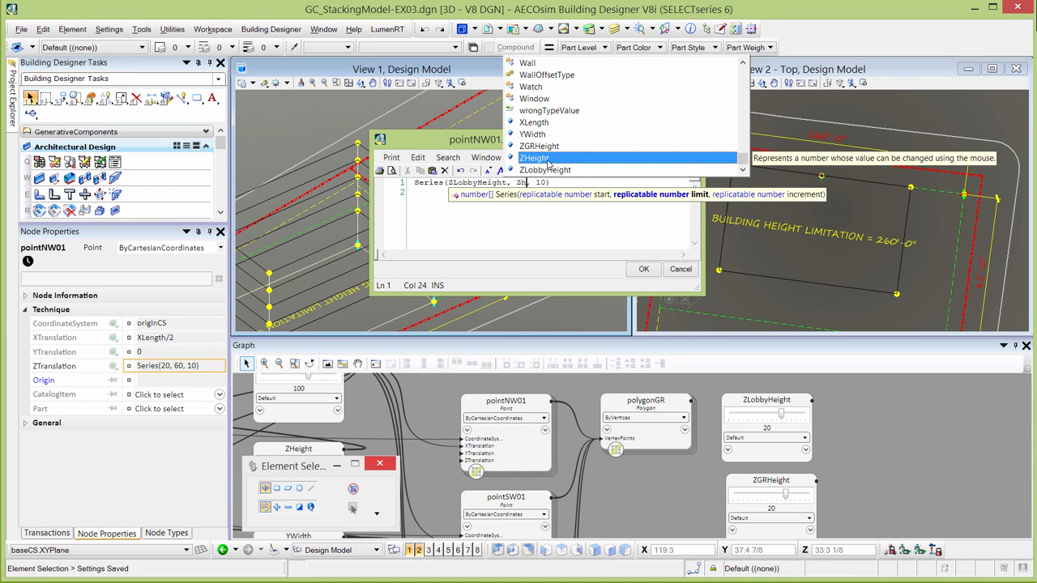
double_click(535, 158)
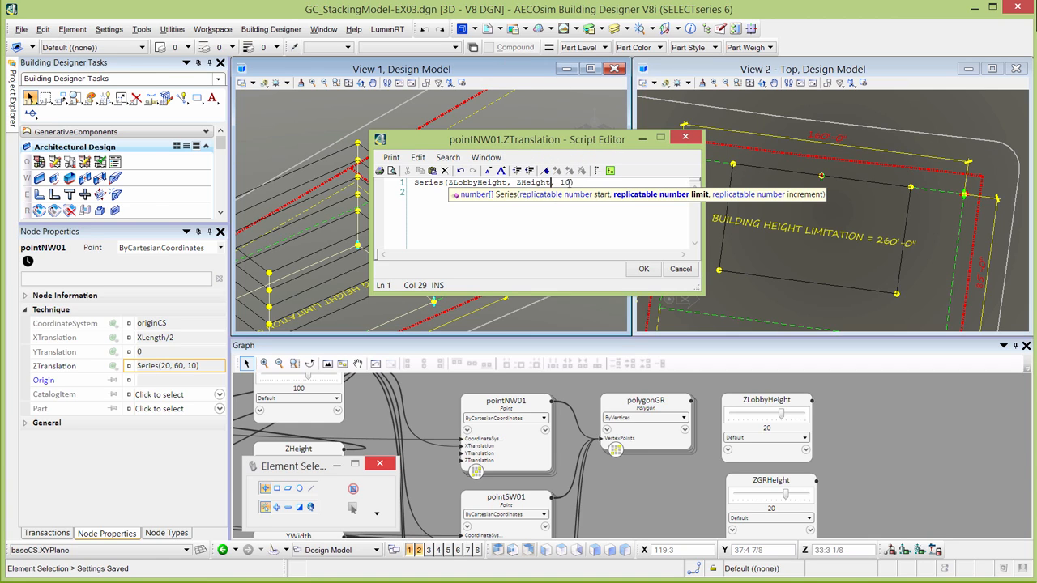
double_click(565, 182)
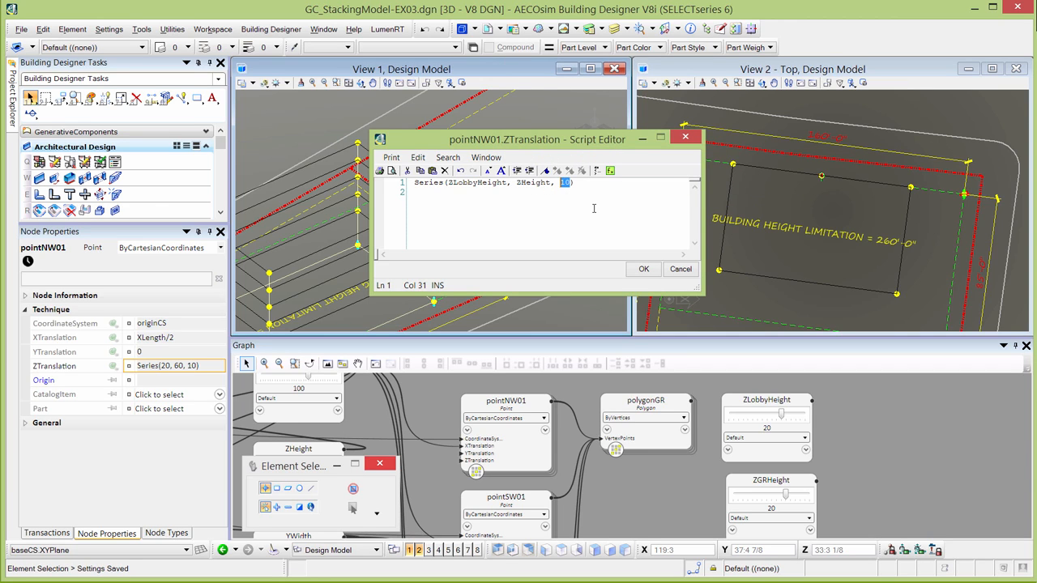
type("ZG")
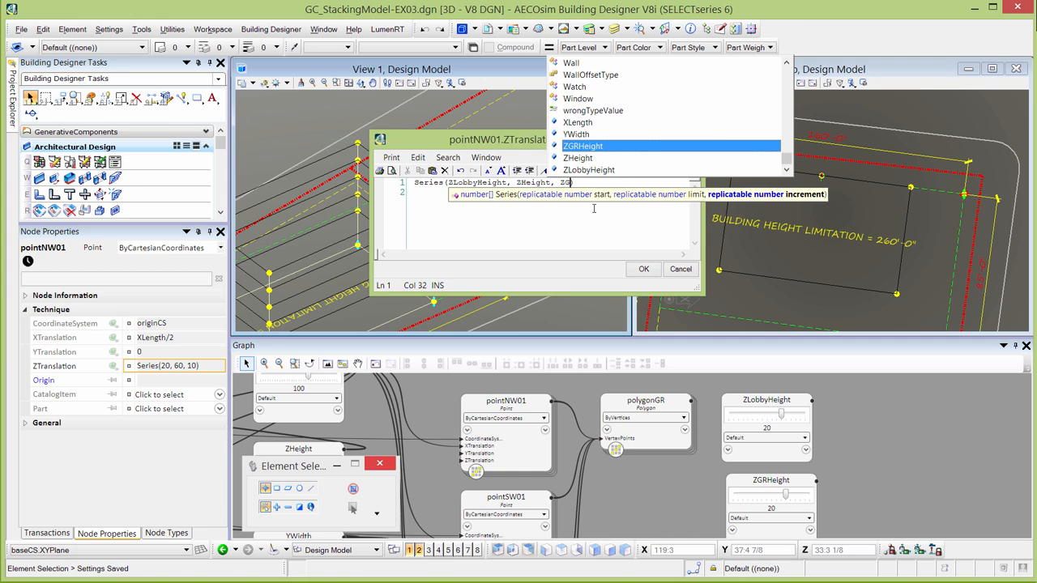
key("Return")
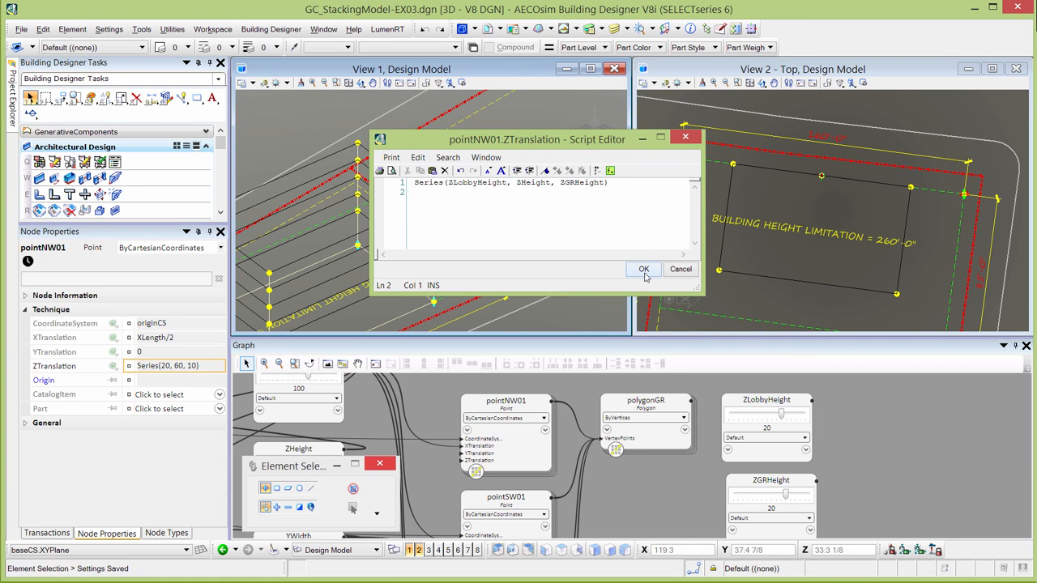
left_click(644, 270)
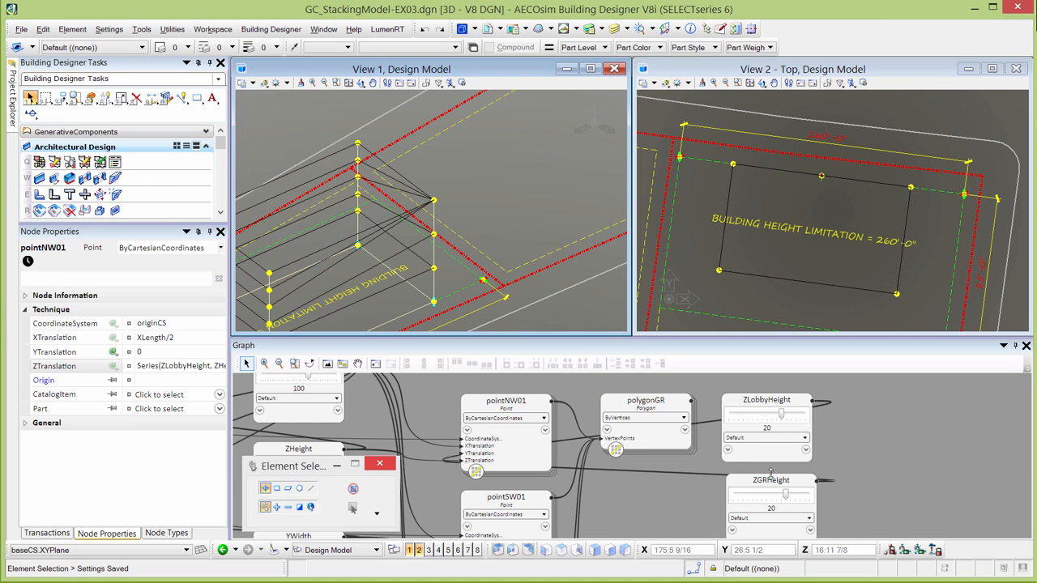
- Set the ZGRHeight slider node in the graph to 12
left_click_drag(783, 501, 752, 497)
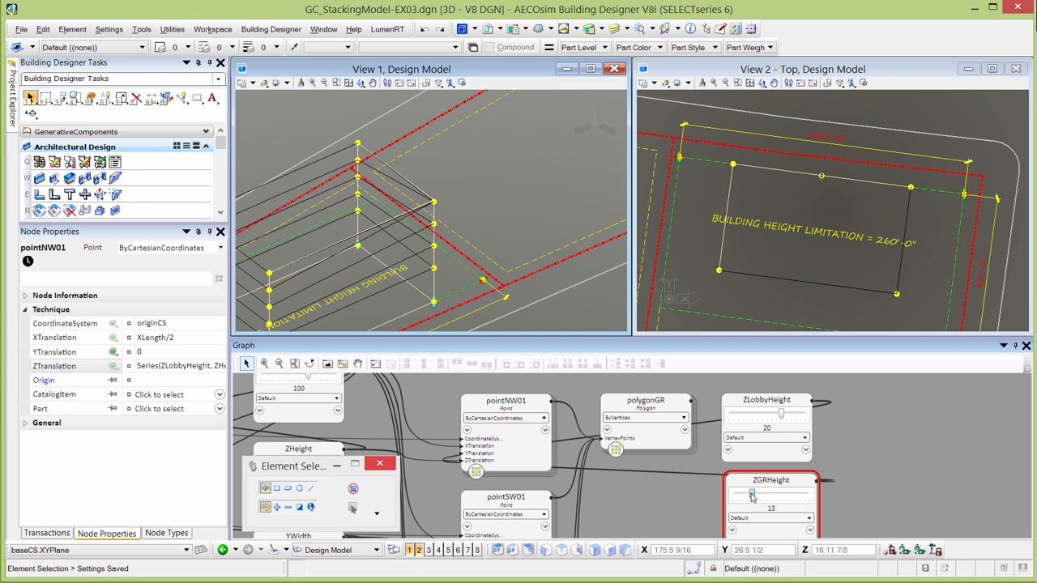
left_click_drag(751, 496, 747, 495)
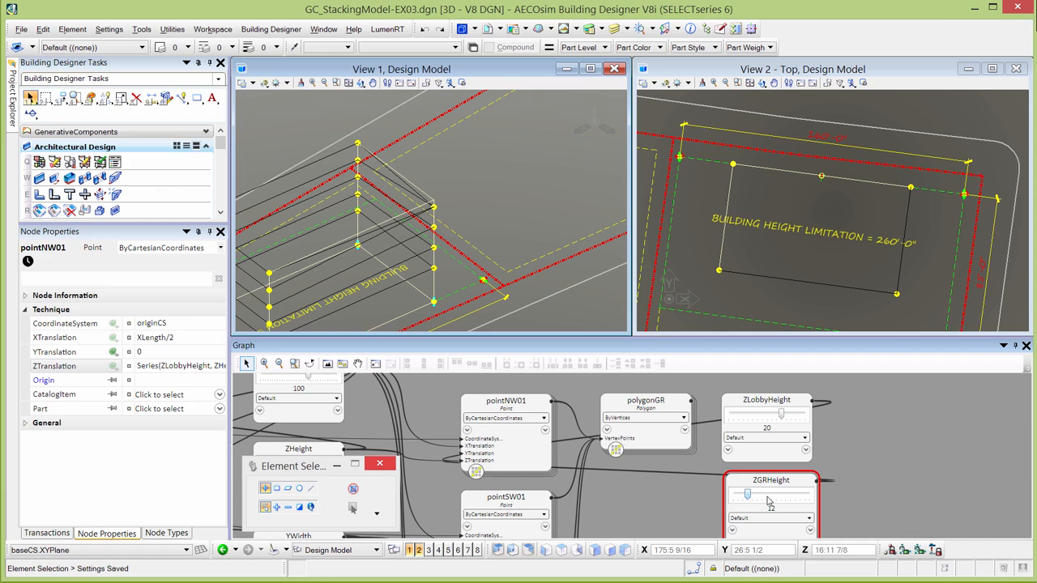
- Copy pointNW01's ZTranslation Series expression into the ZTranslation of the other three corner points, pointSW01, pointSE01 and pointNE01
left_click(138, 366)
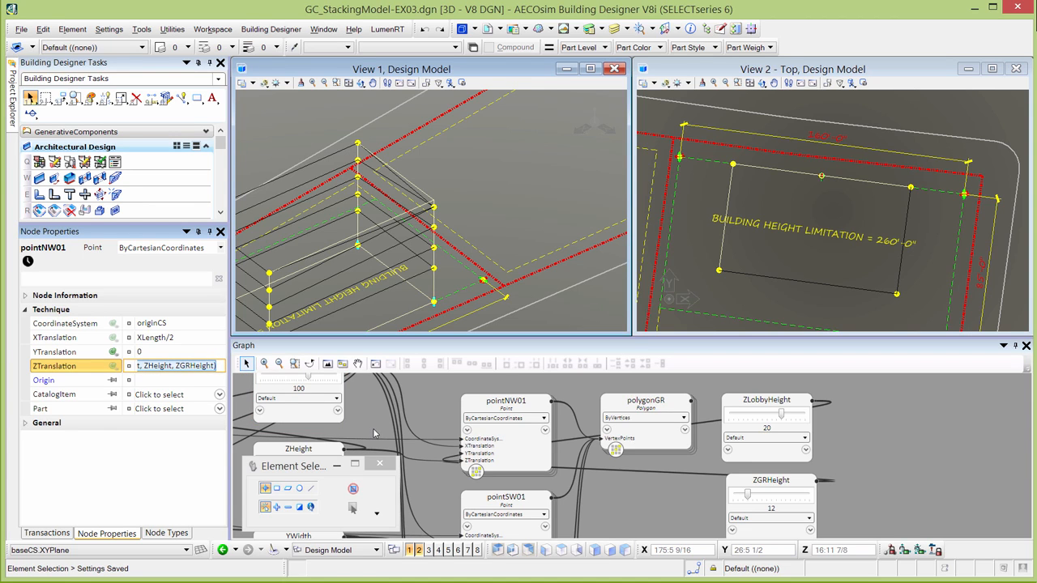
left_click(513, 538)
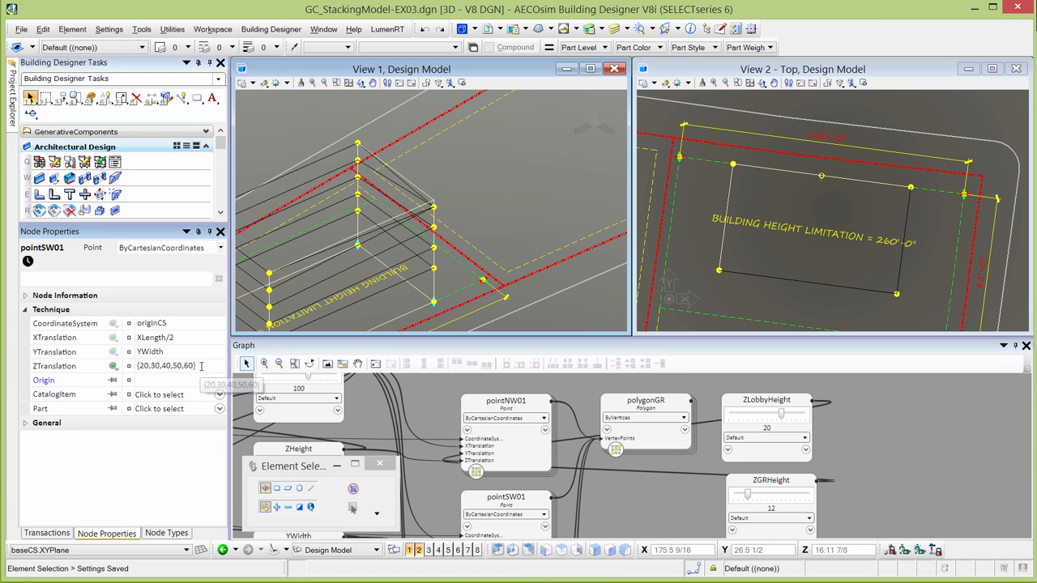
left_click(201, 371)
type("ZHeight, ZGRHeight)")
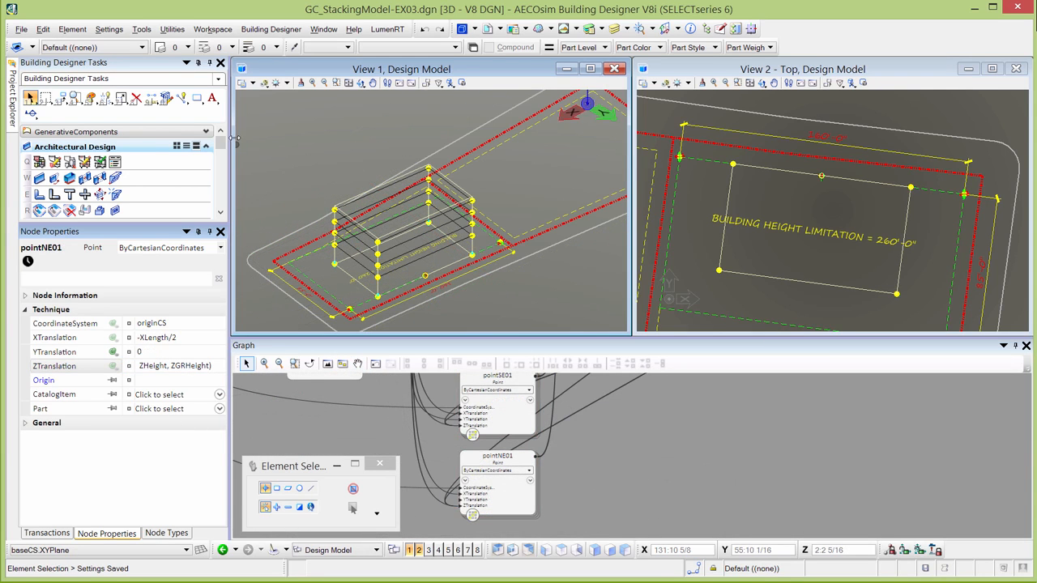
- Open the GenerativeComponents Control Panel with the model's sliders, make it taller and place it clear of the 3D building view
left_click(130, 132)
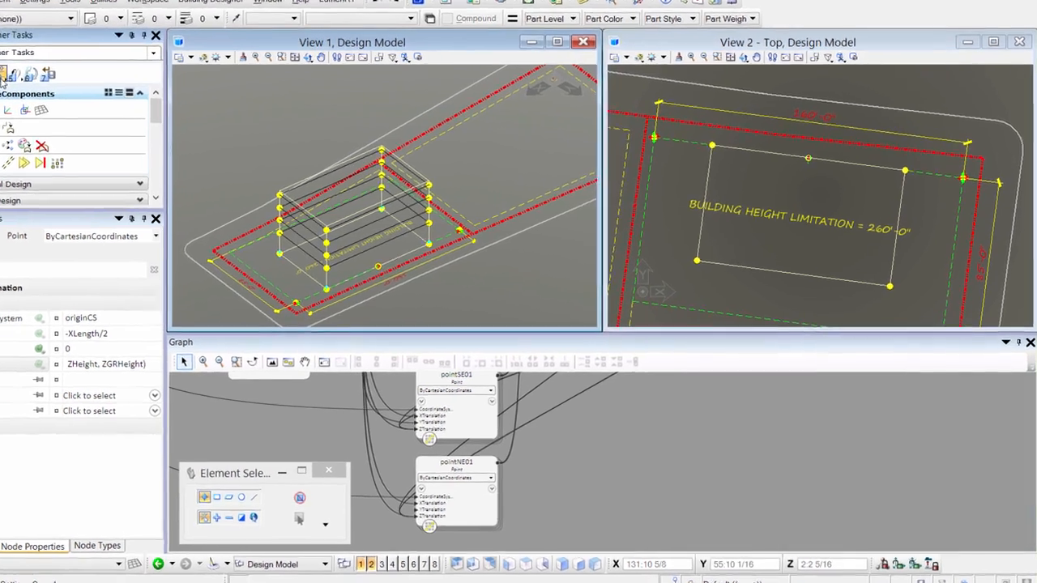
left_click(77, 102)
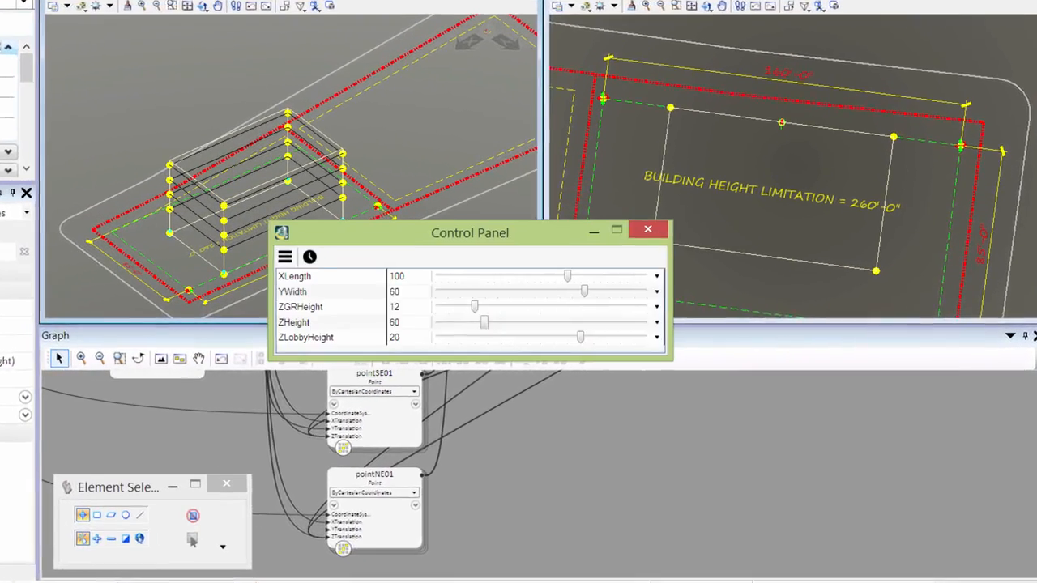
left_click_drag(445, 356, 445, 389)
left_click_drag(429, 230, 596, 299)
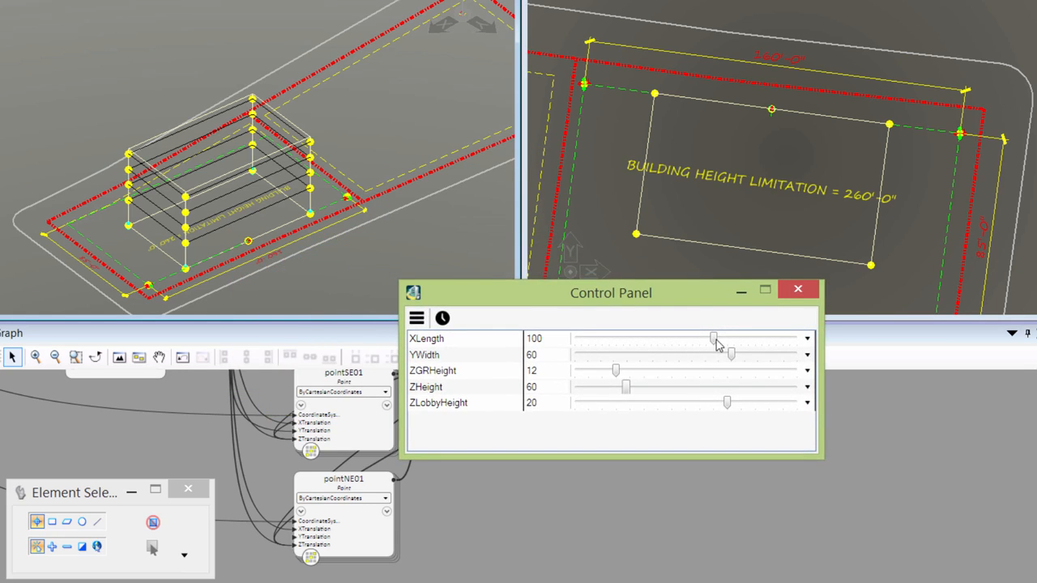
- Adjust the Control Panel sliders to XLength 85, YWidth 65, ZGRHeight 13, ZHeight 169 and ZLobbyHeight 23
left_click_drag(741, 339, 748, 361)
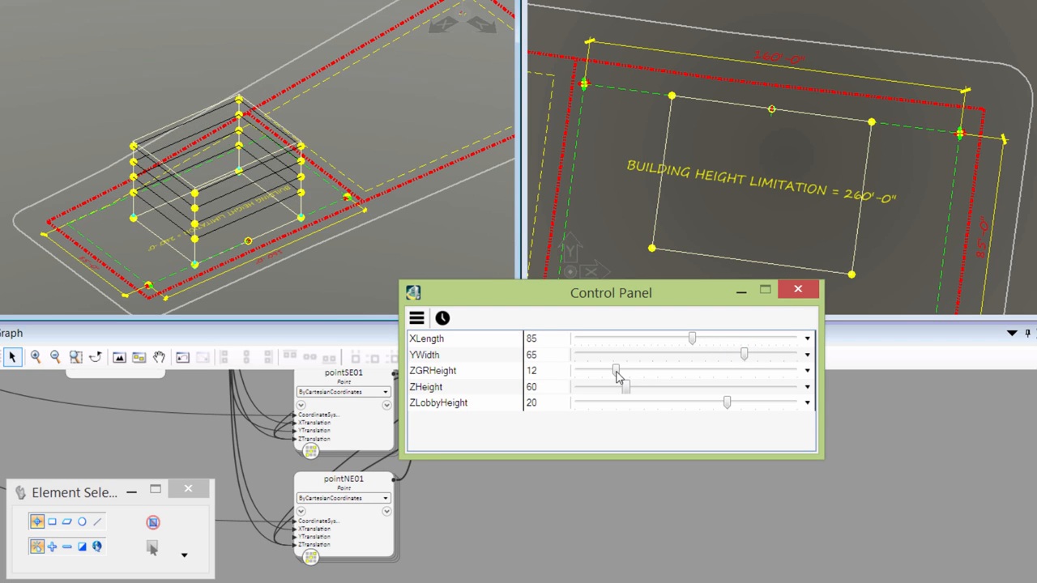
left_click_drag(616, 374, 630, 373)
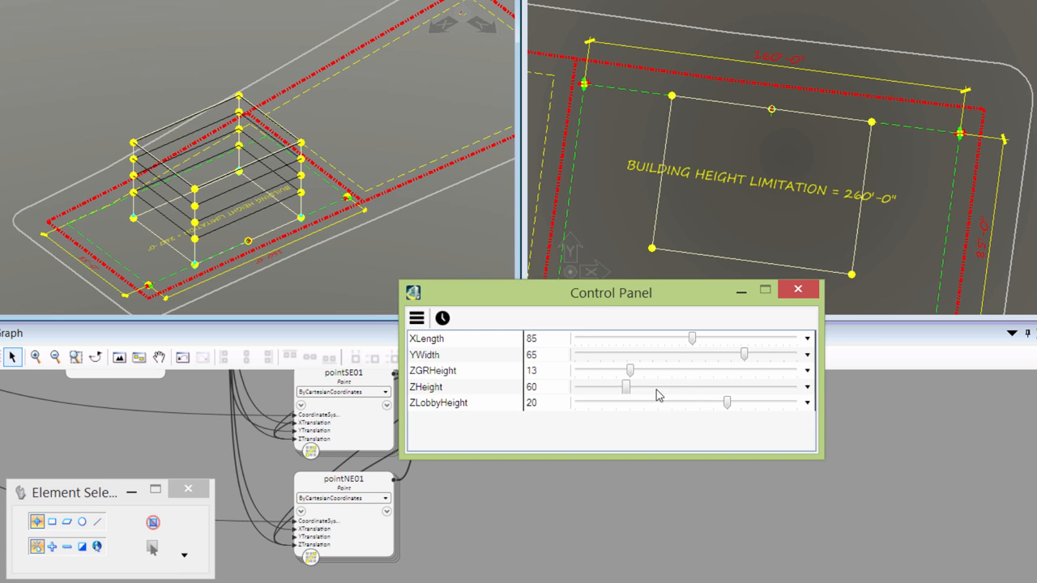
left_click_drag(626, 390, 721, 392)
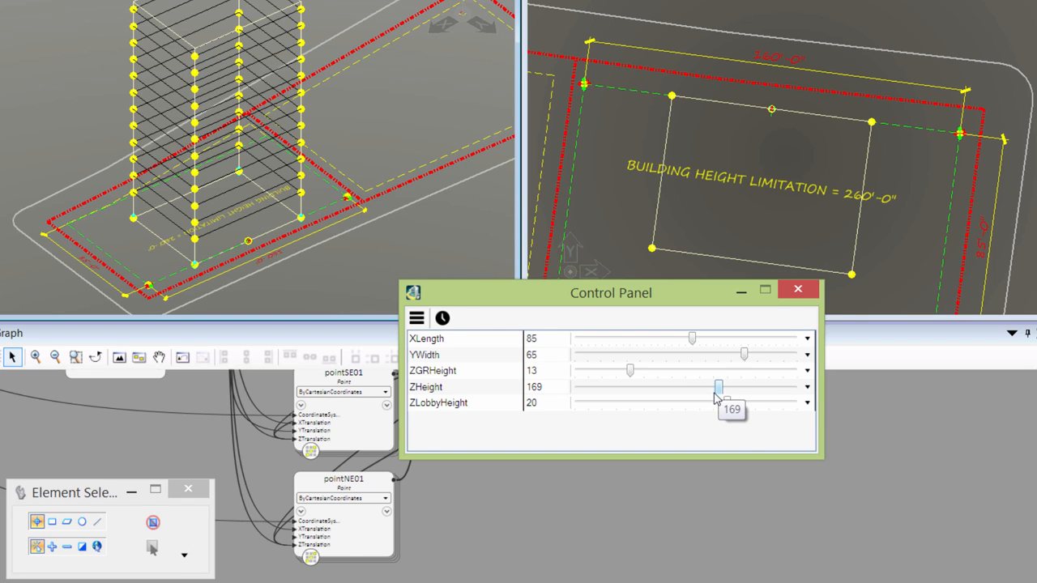
left_click_drag(729, 405, 768, 408)
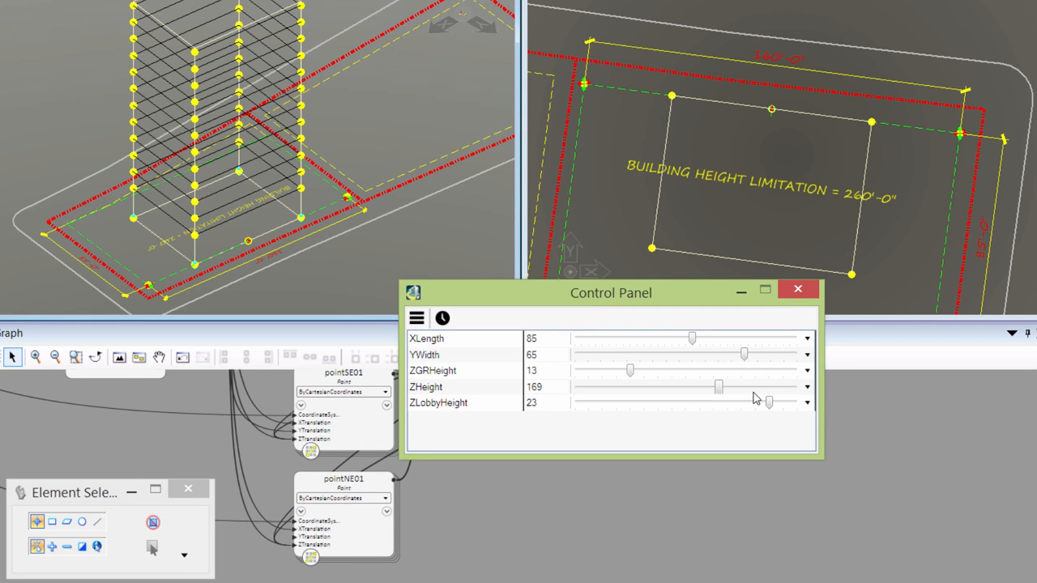
mouse_move(754, 392)
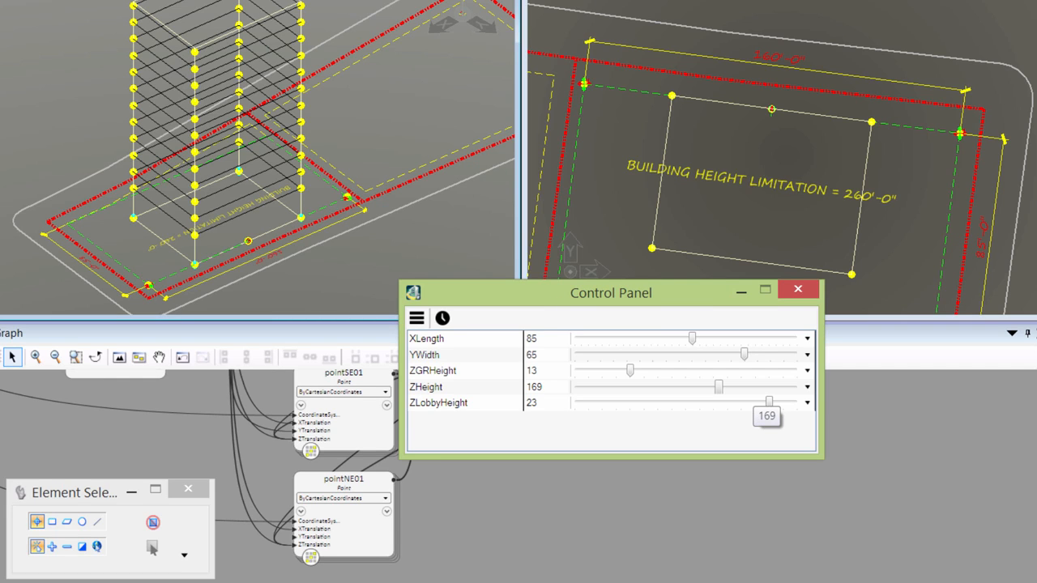